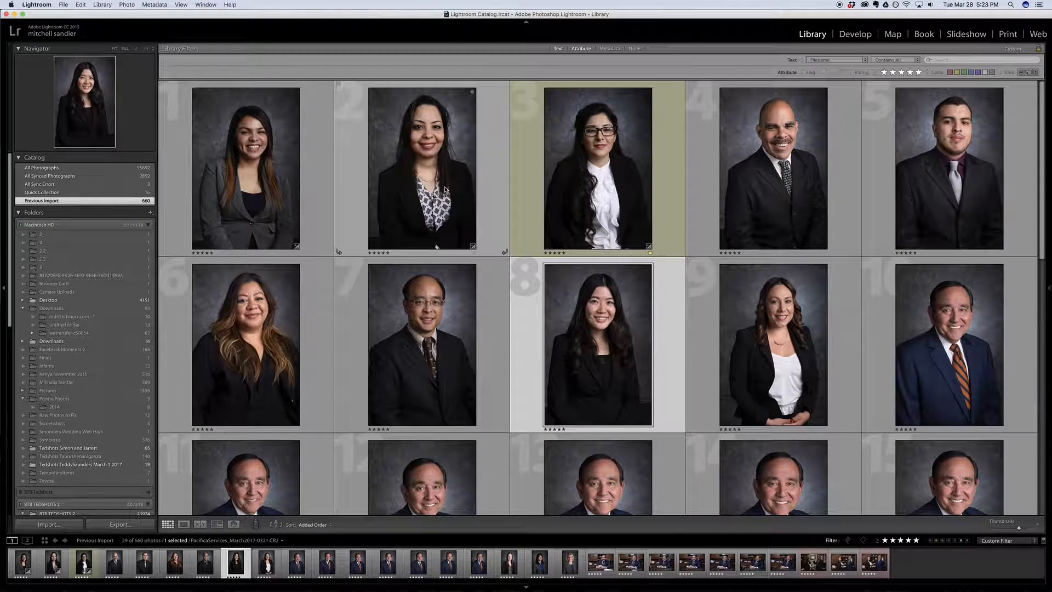
- Turn off the star-rating filter in the photo grid and open the no-glasses portrait PacificaServices_March2017-0096.JPG enlarged
double_click(584, 179)
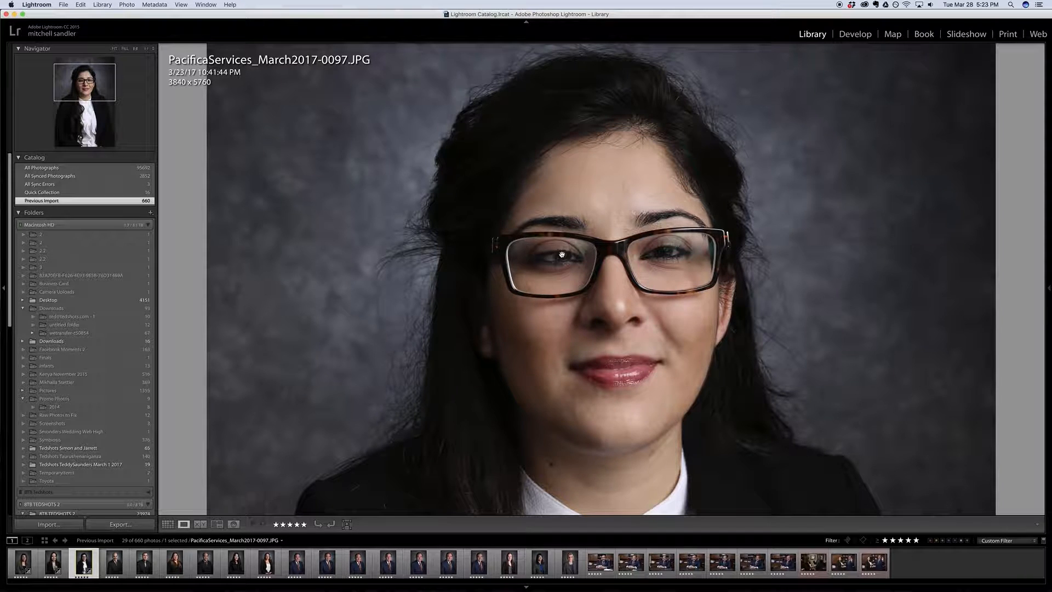
double_click(557, 256)
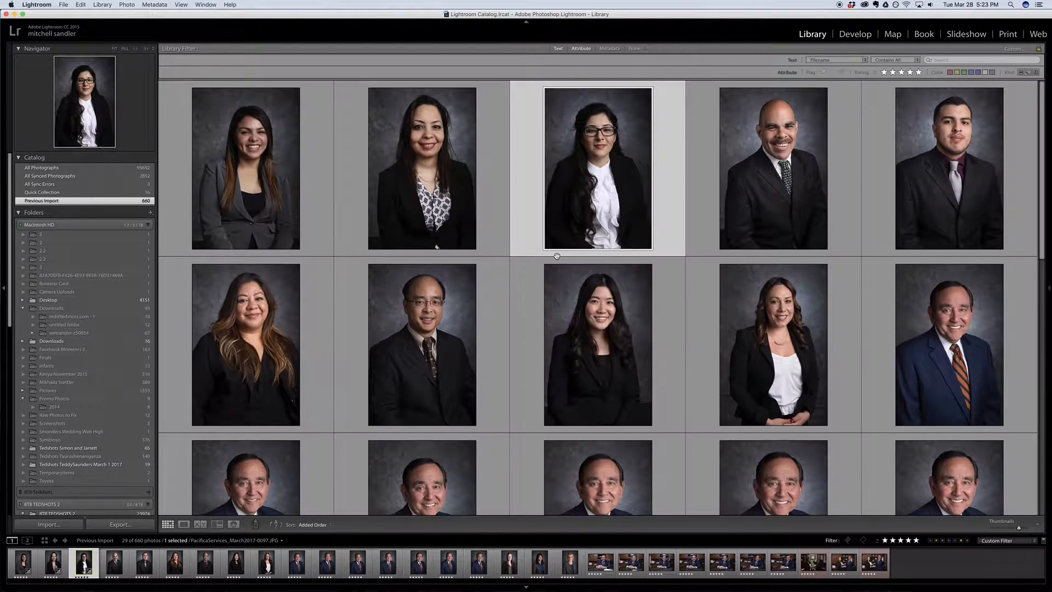
click(916, 542)
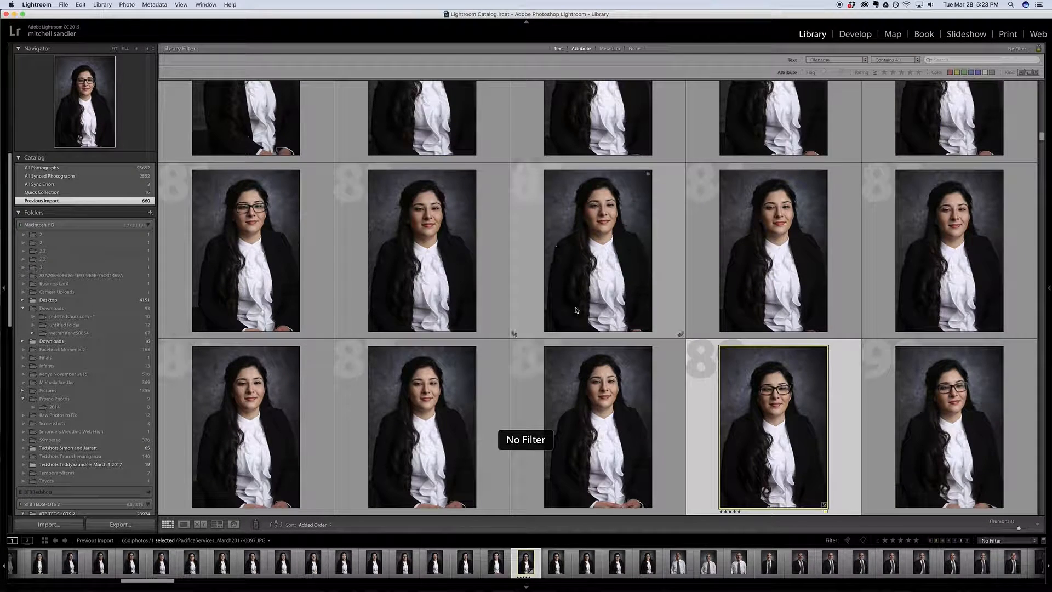
double_click(594, 390)
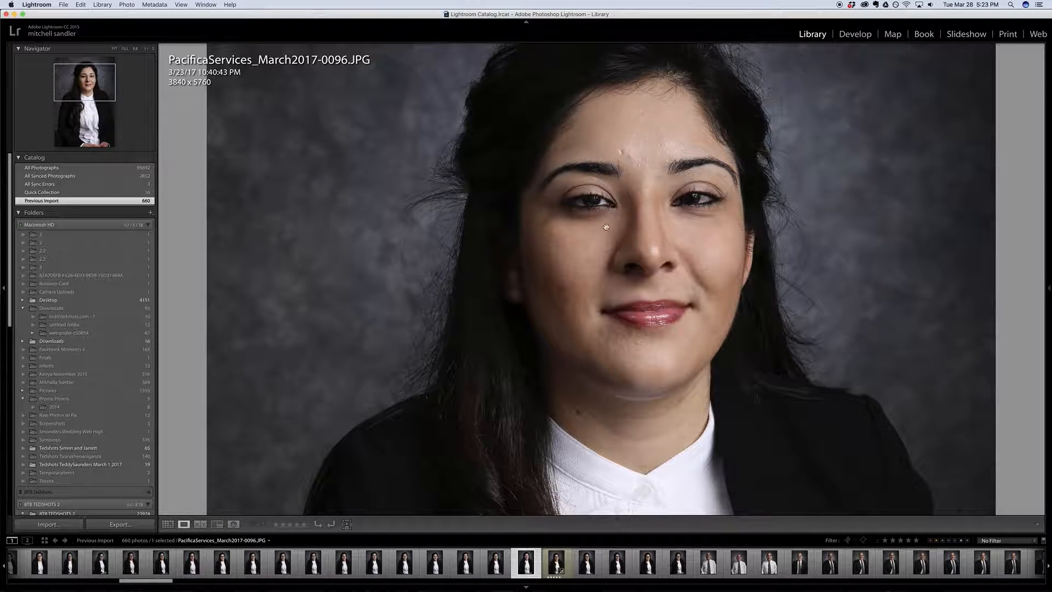
- Compare the eyes in the no-glasses portrait 0096 with the glasses portraits 0097 through 0101
right_click(524, 566)
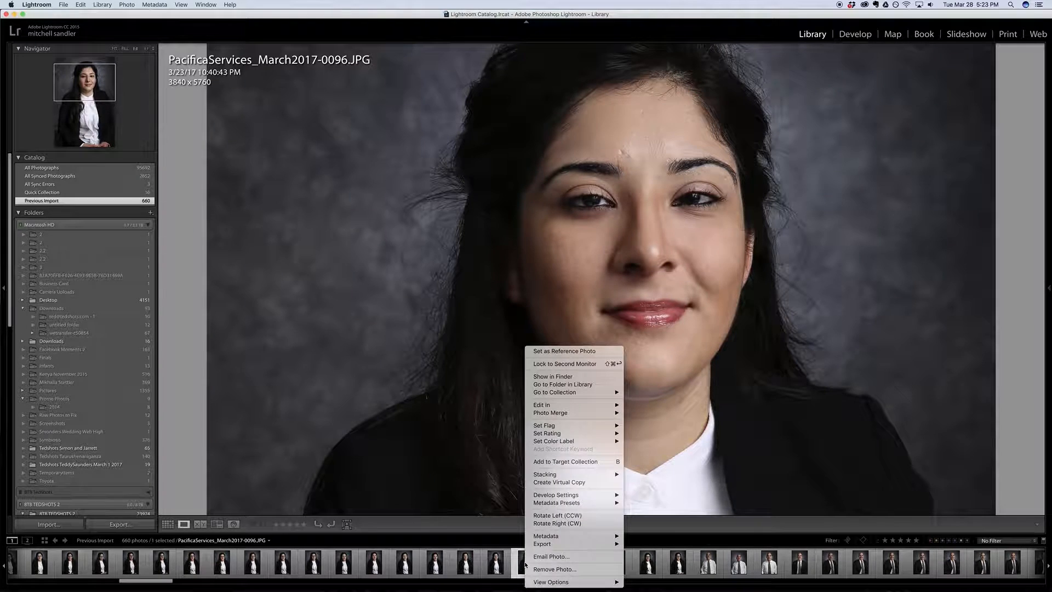
click(588, 192)
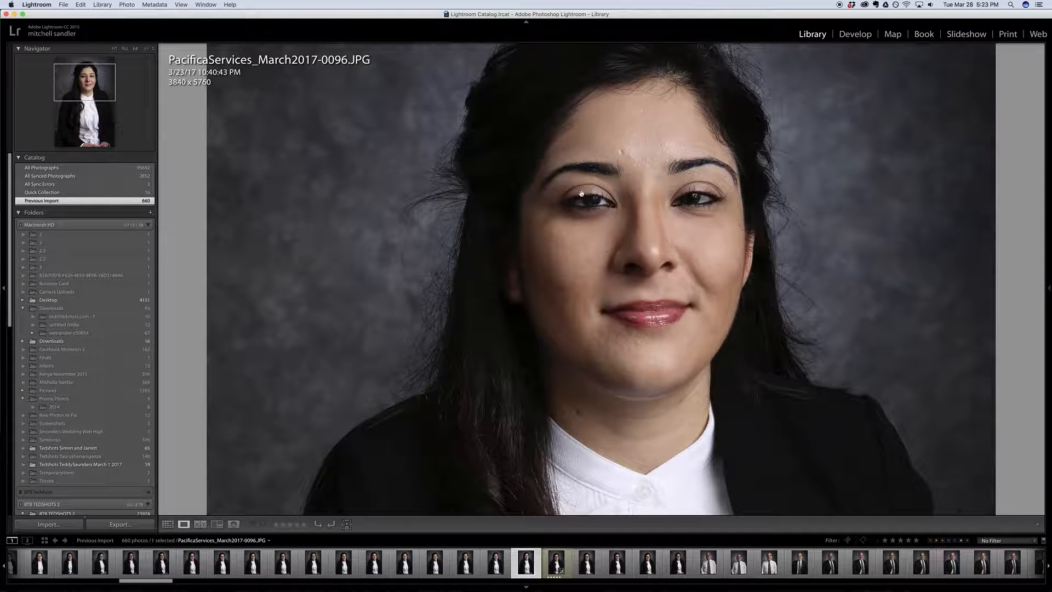
click(556, 563)
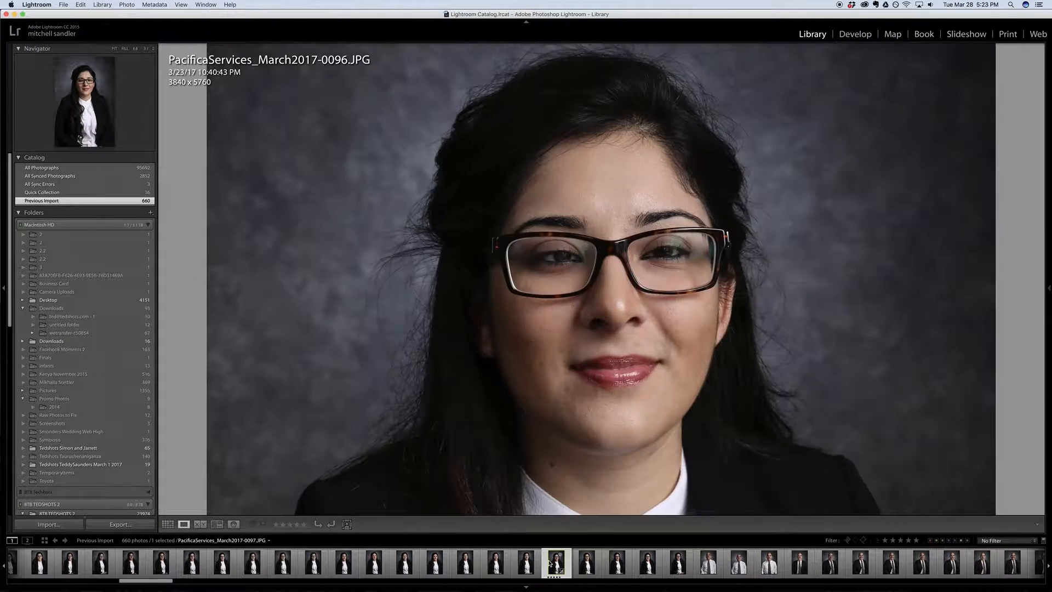
key(Right)
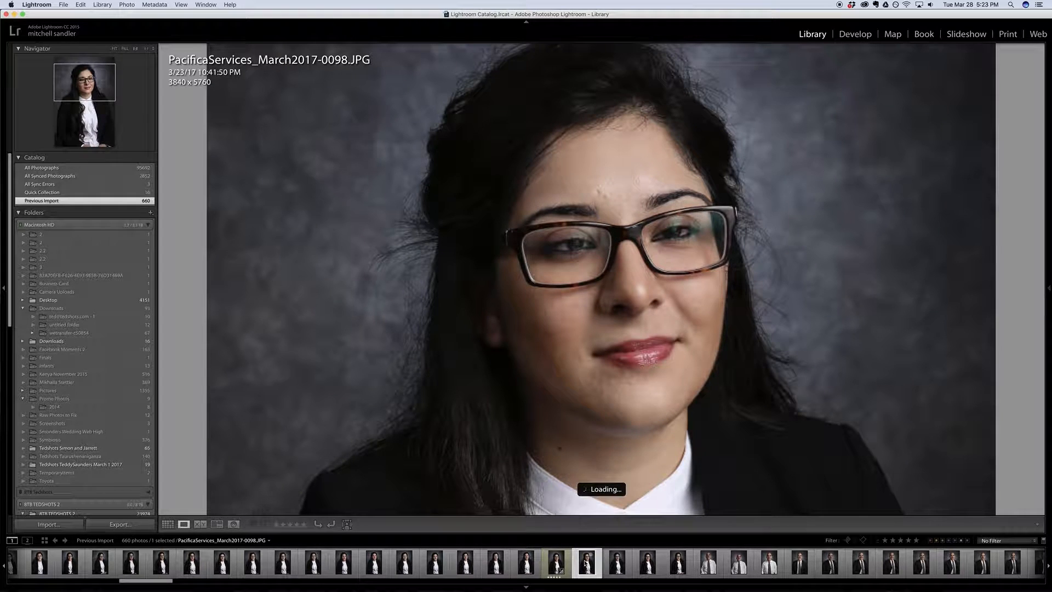
key(Left)
key(Left)
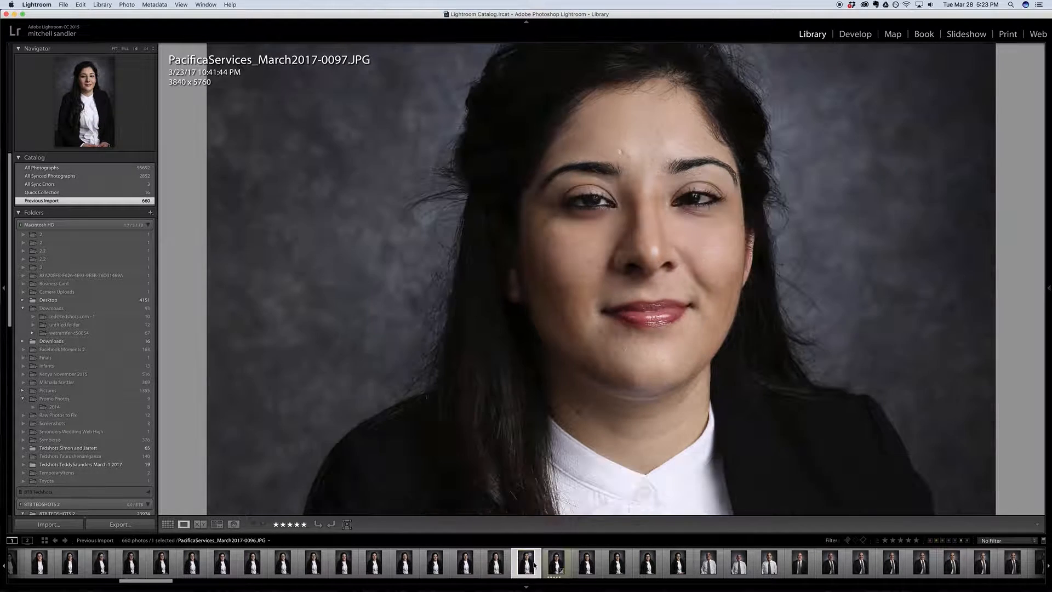
key(Right)
key(Left)
click(589, 567)
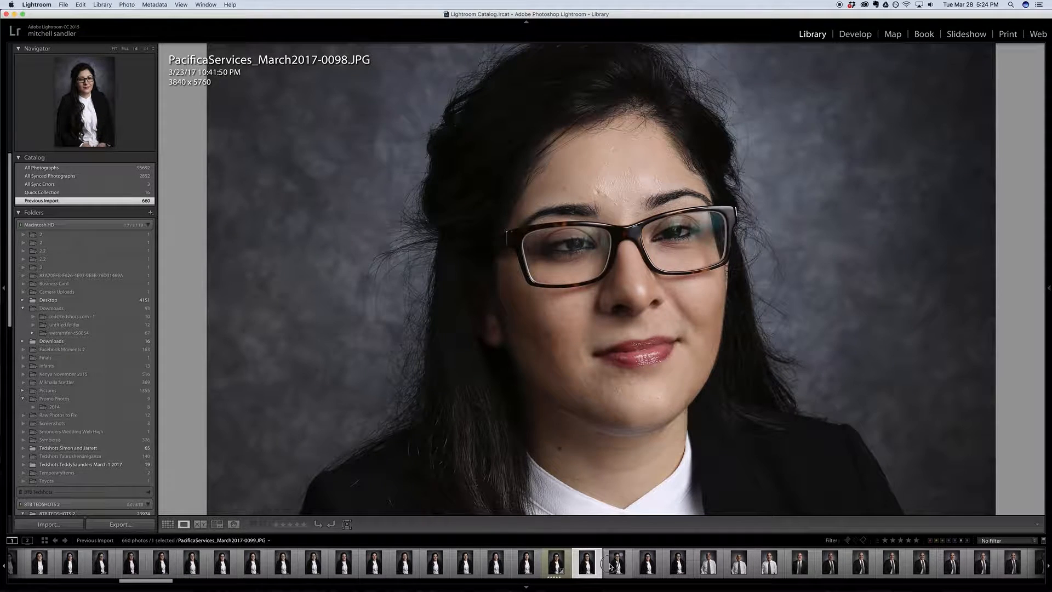
click(618, 564)
click(648, 565)
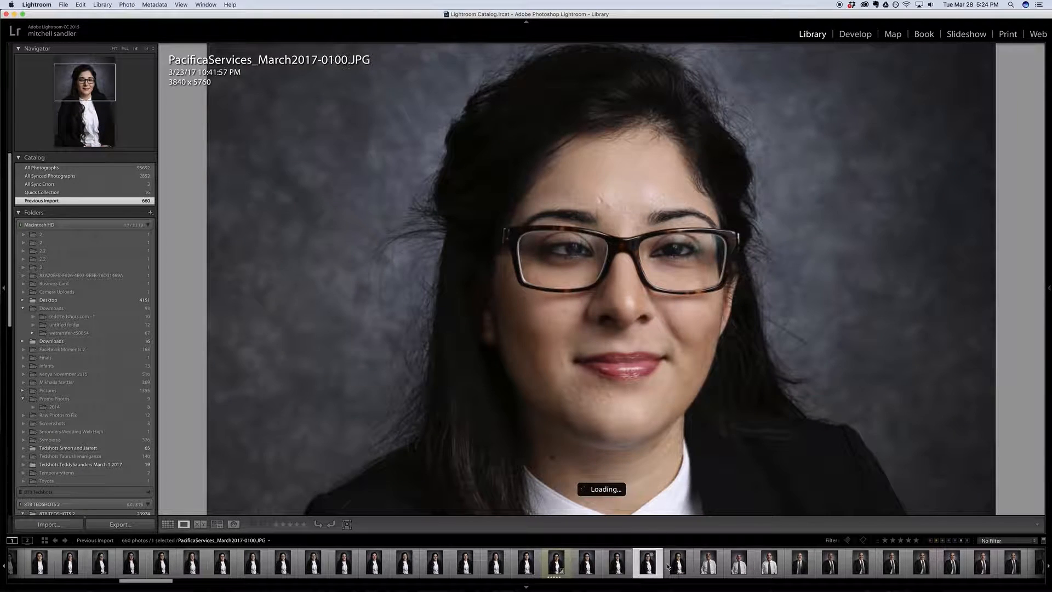
click(678, 564)
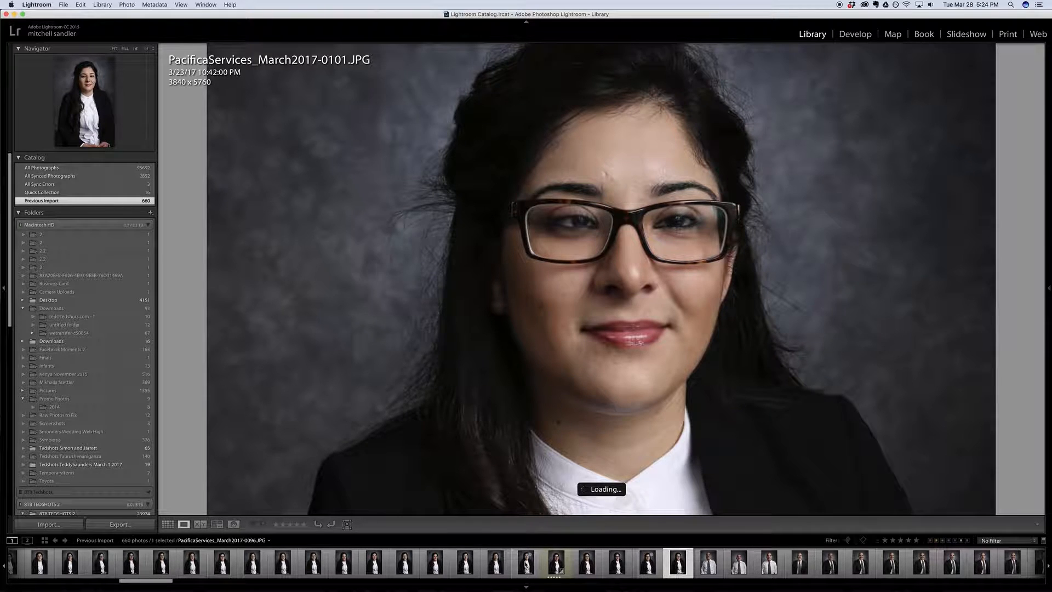
- Open a copy of PacificaServices_March2017-0096.JPG with Lightroom adjustments in Adobe Photoshop CC 2017
click(525, 564)
right_click(525, 564)
mouse_move(558, 407)
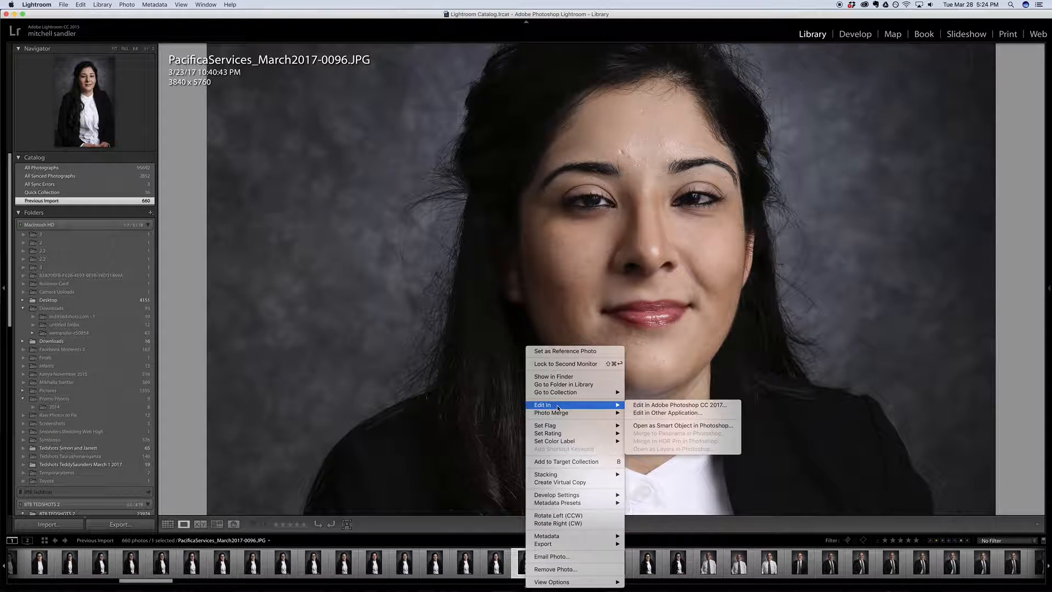
click(660, 405)
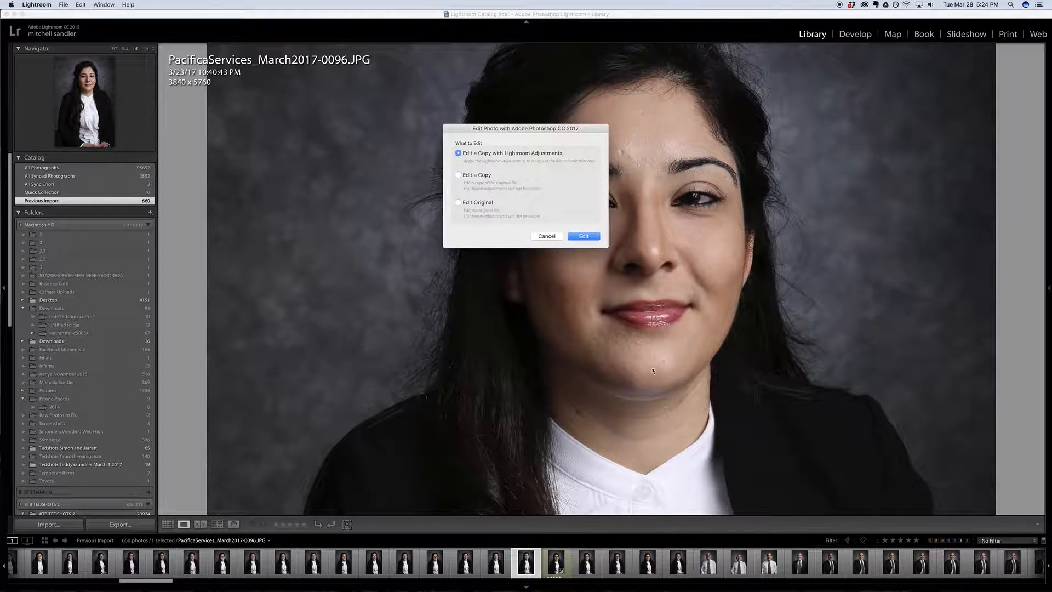
click(585, 235)
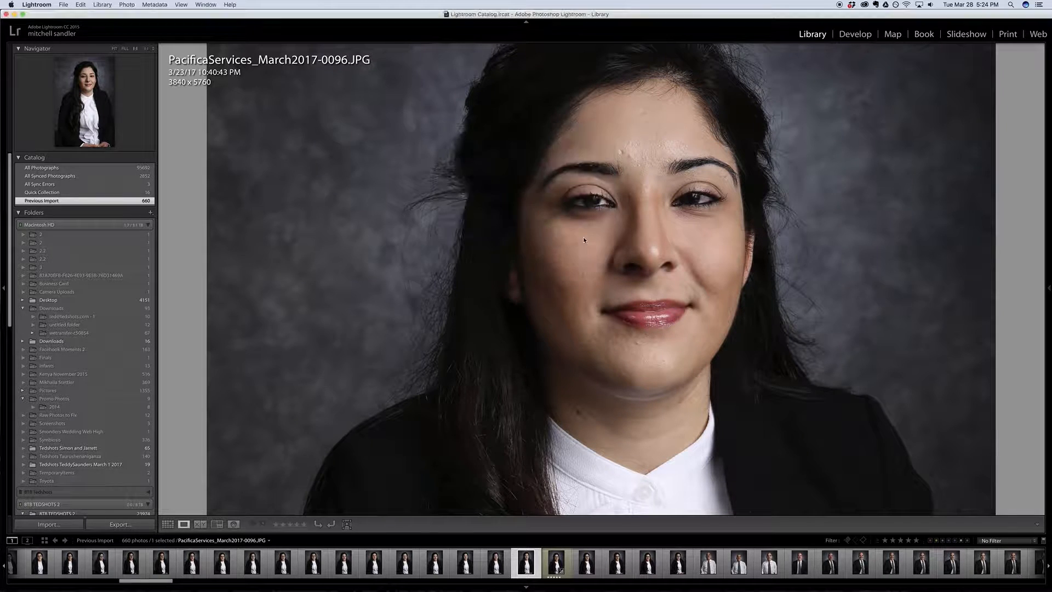
- Send the glasses portrait PacificaServices_March2017-0097.JPG to Adobe Photoshop CC 2017 as a copy with Lightroom adjustments
click(556, 559)
right_click(554, 564)
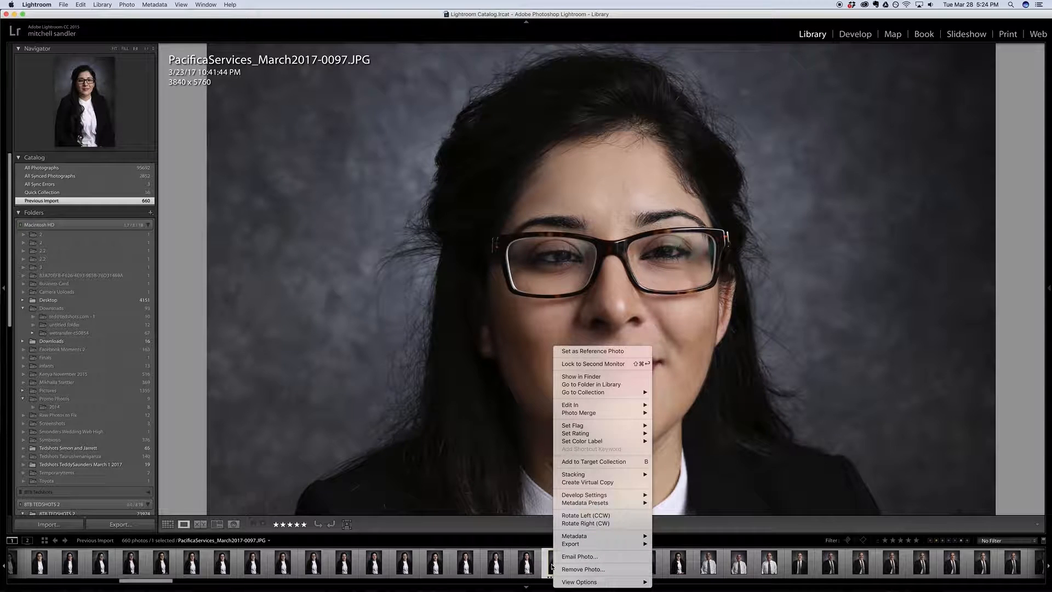
mouse_move(592, 408)
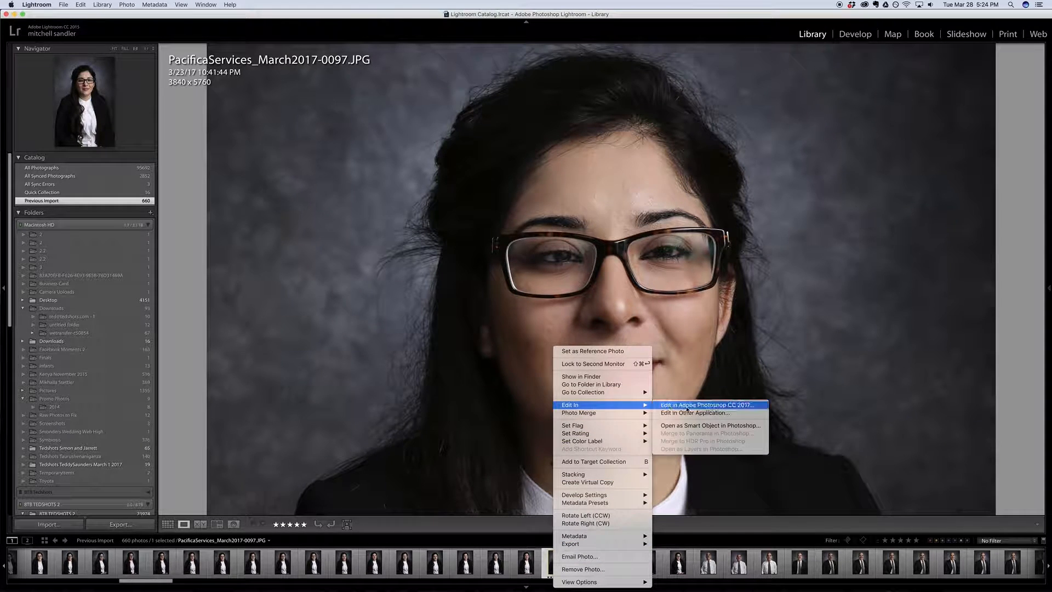
click(687, 406)
right_click(556, 565)
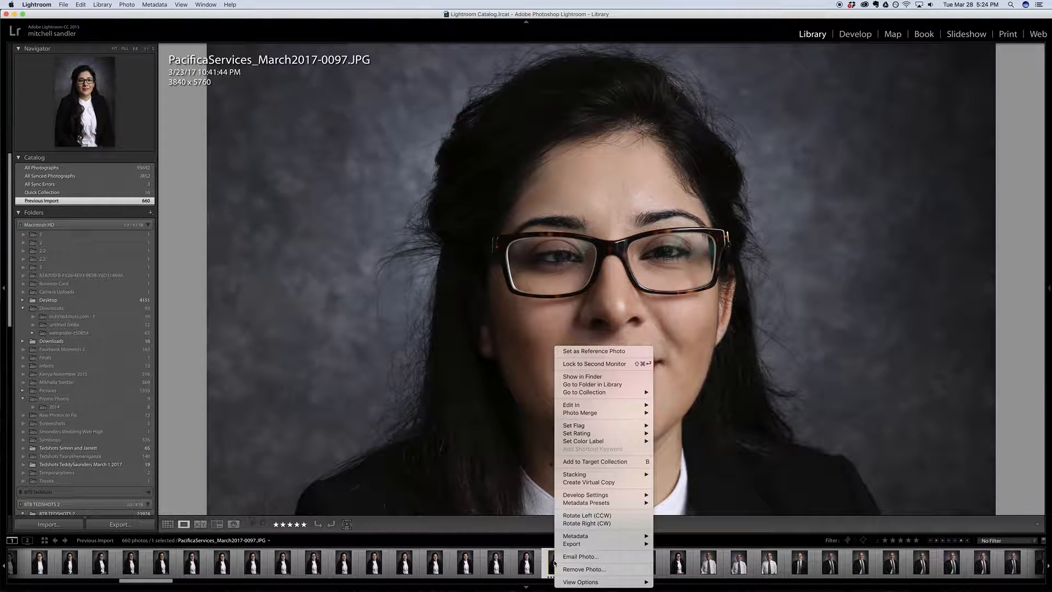
mouse_move(591, 405)
click(685, 406)
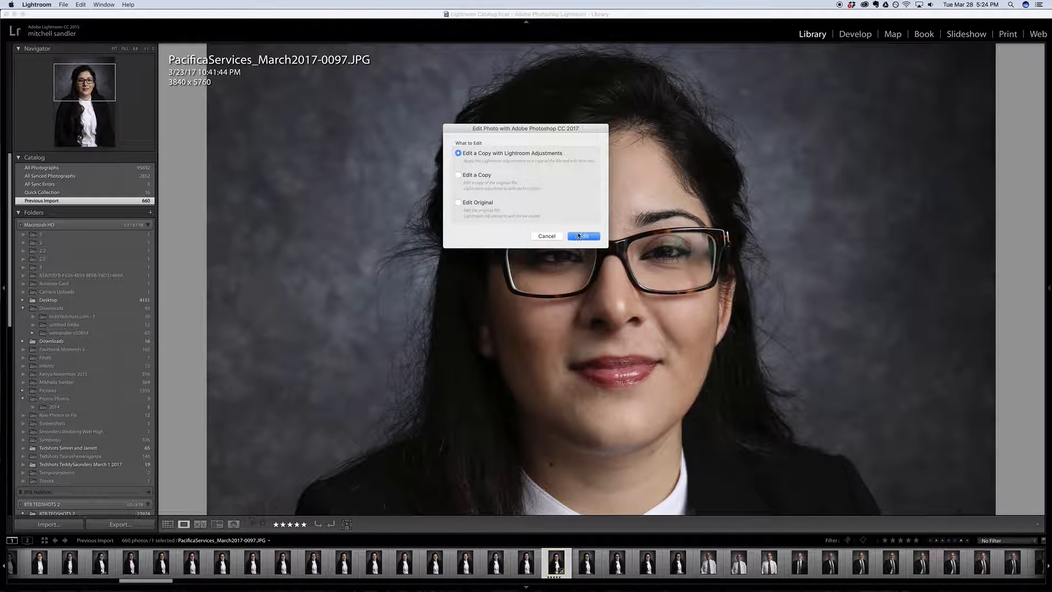
click(579, 235)
- Pick a second no-glasses portrait, PacificaServices_March2017-0094.JPG, and open a copy with Lightroom adjustments in Adobe Photoshop CC 2017
click(526, 564)
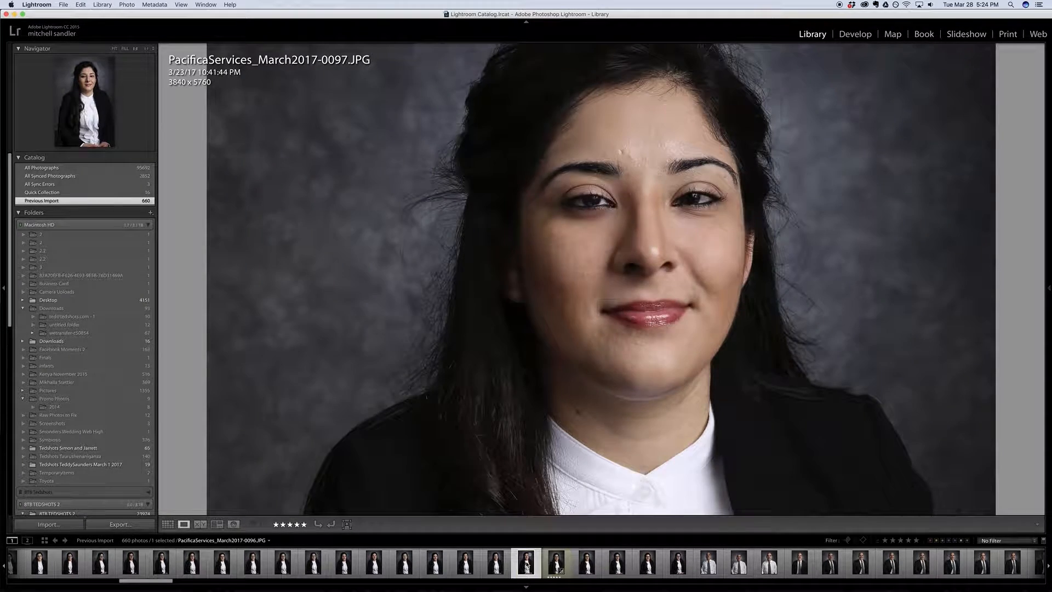
click(495, 563)
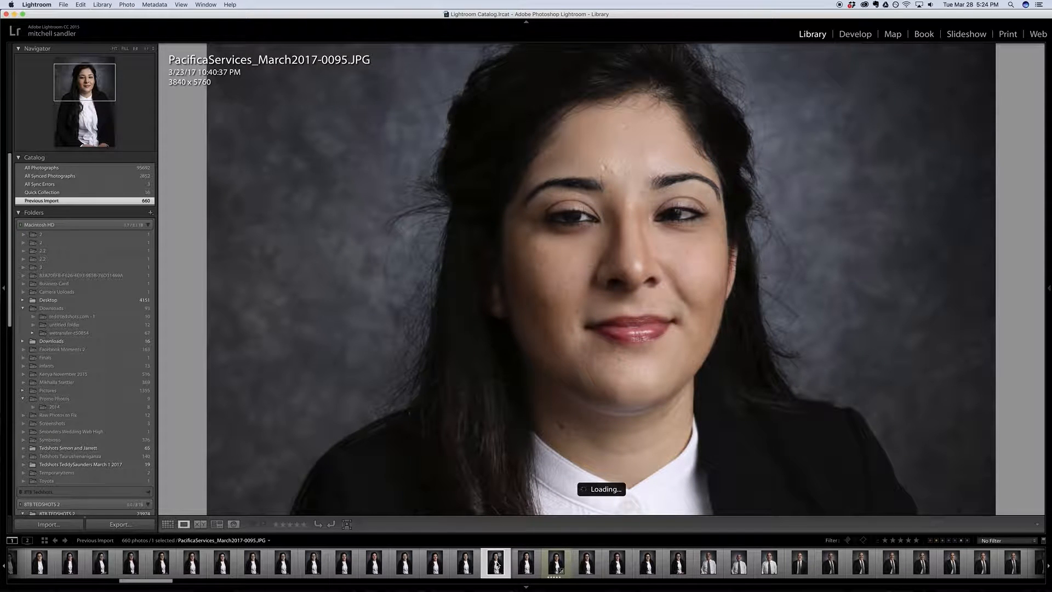
click(525, 563)
click(496, 563)
click(465, 563)
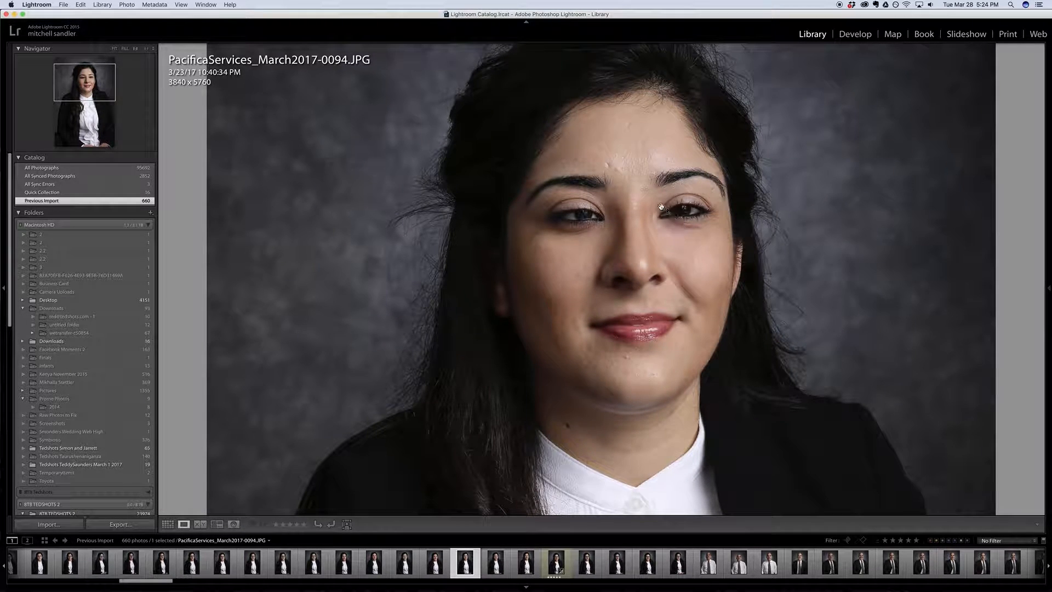
right_click(464, 563)
mouse_move(480, 548)
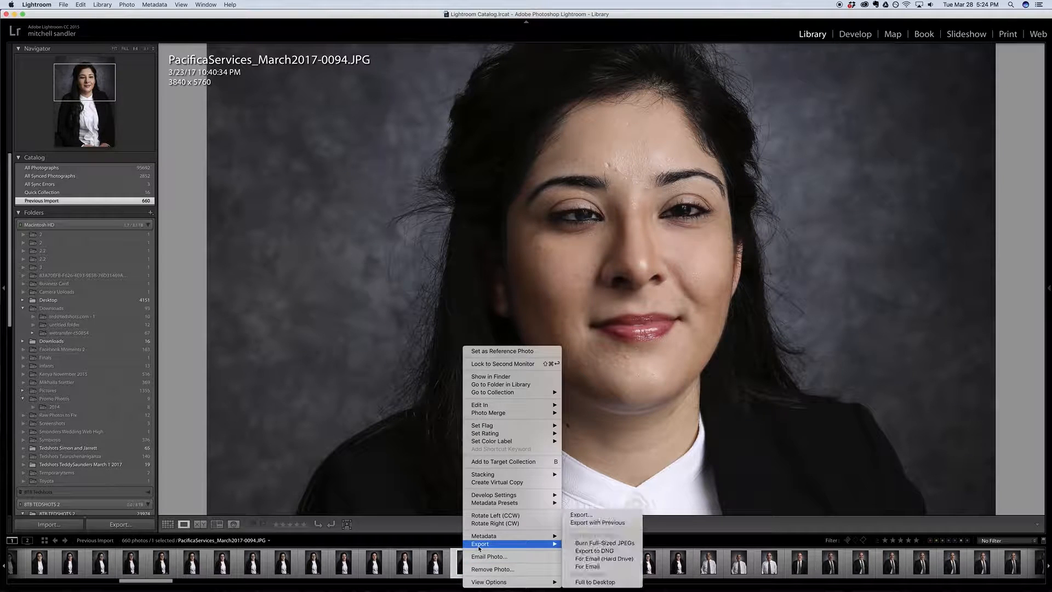
mouse_move(490, 406)
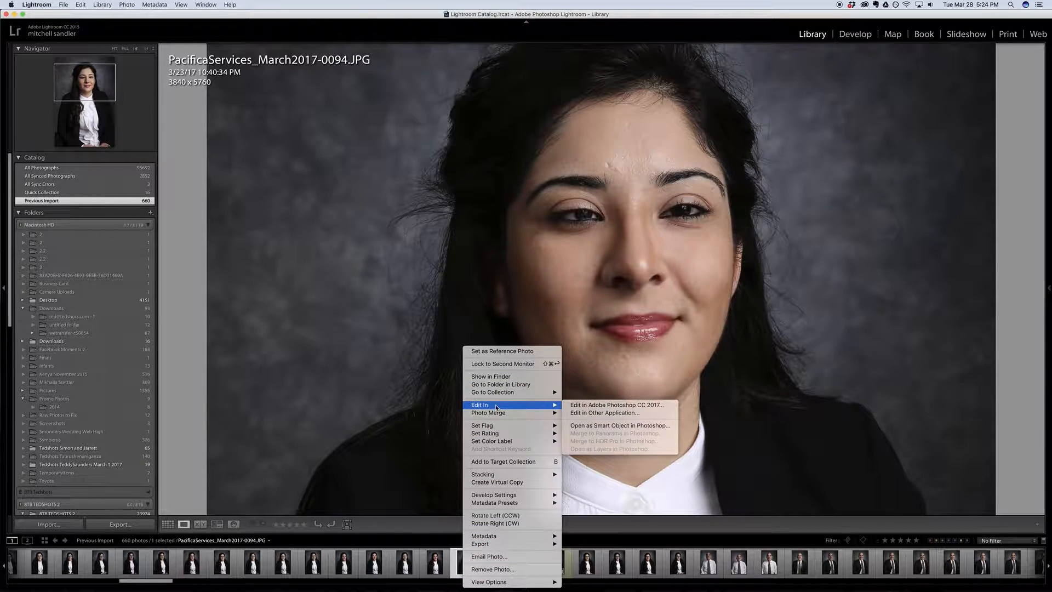
click(577, 407)
click(467, 562)
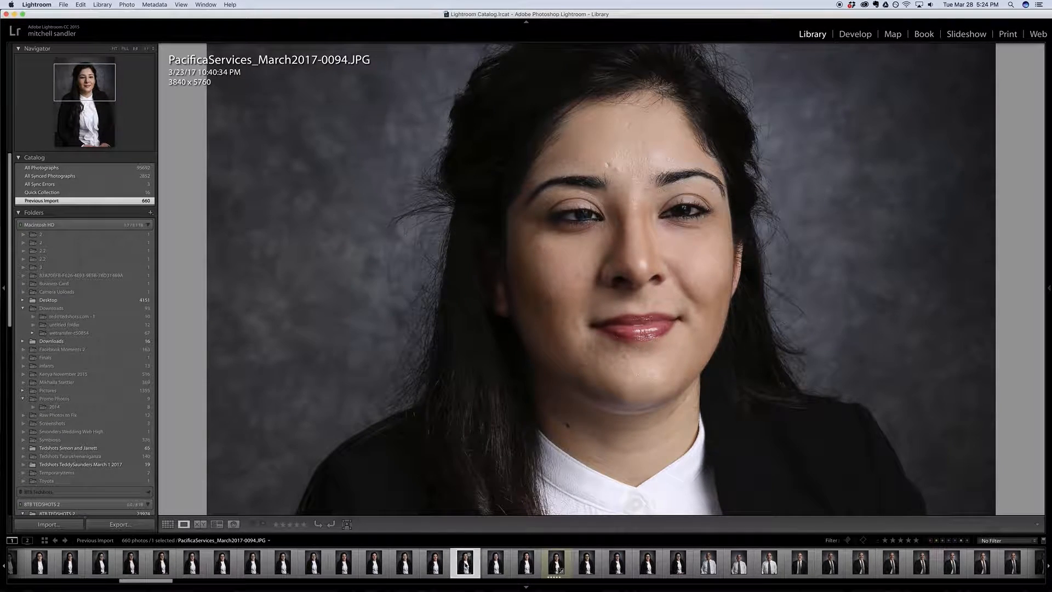
right_click(464, 562)
mouse_move(490, 405)
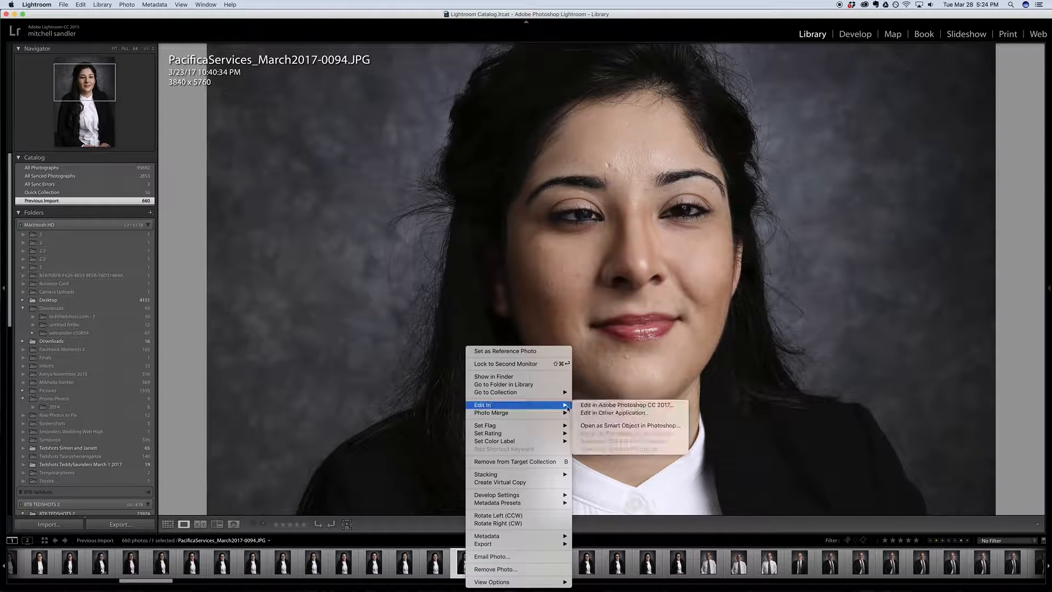
click(600, 407)
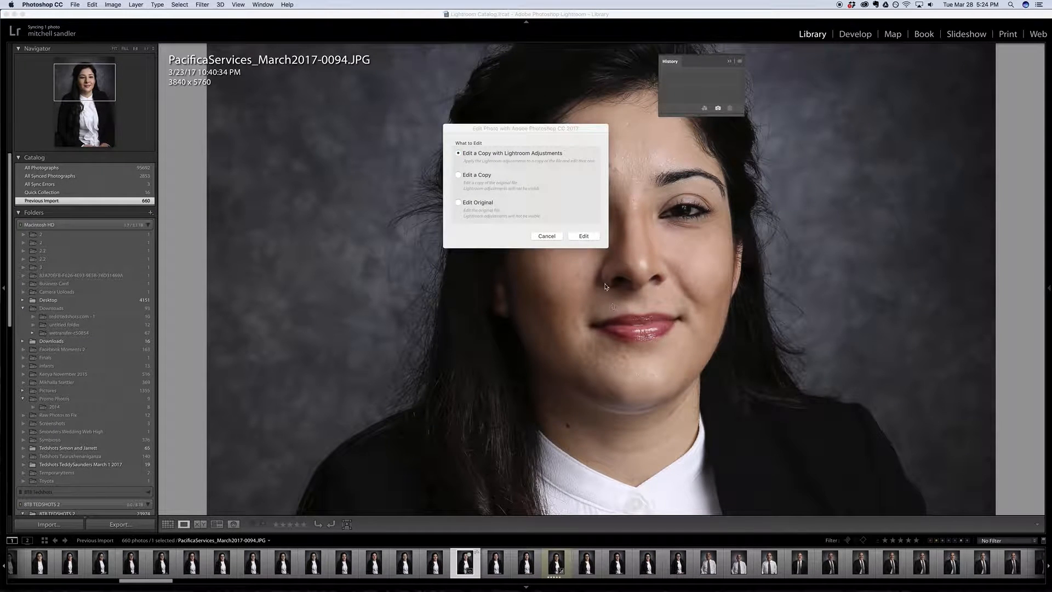
click(583, 237)
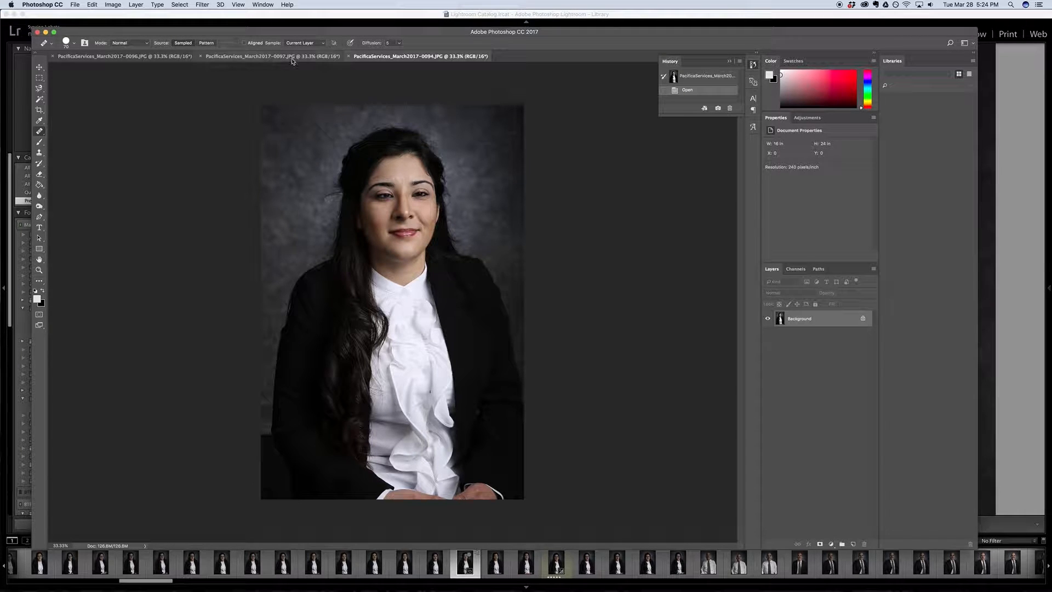
- Review the open portraits in Photoshop and examine the glasses in the 0097 document at 66.7% zoom
click(241, 61)
click(169, 58)
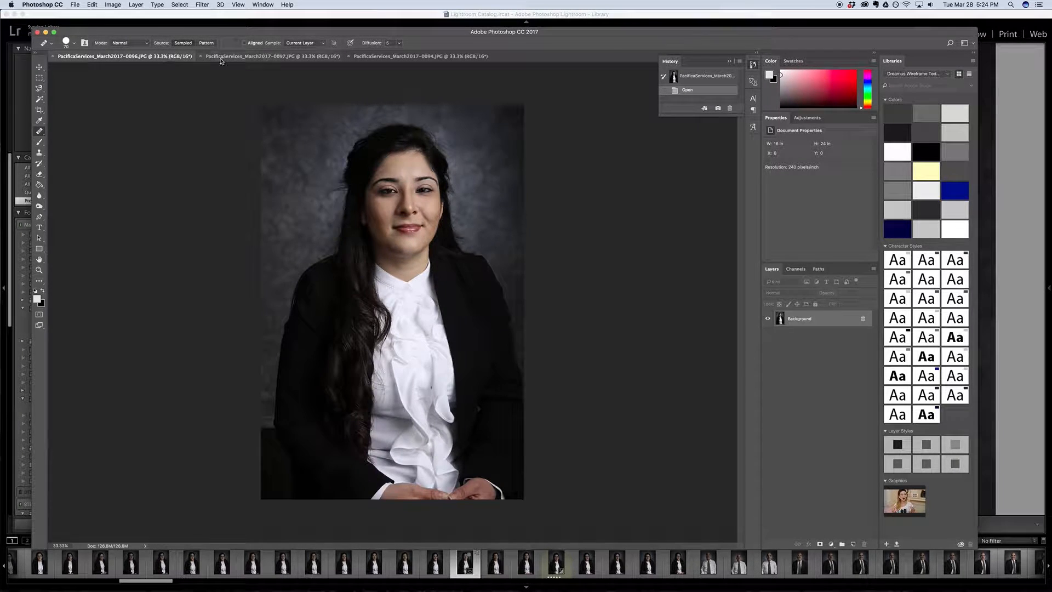
click(241, 58)
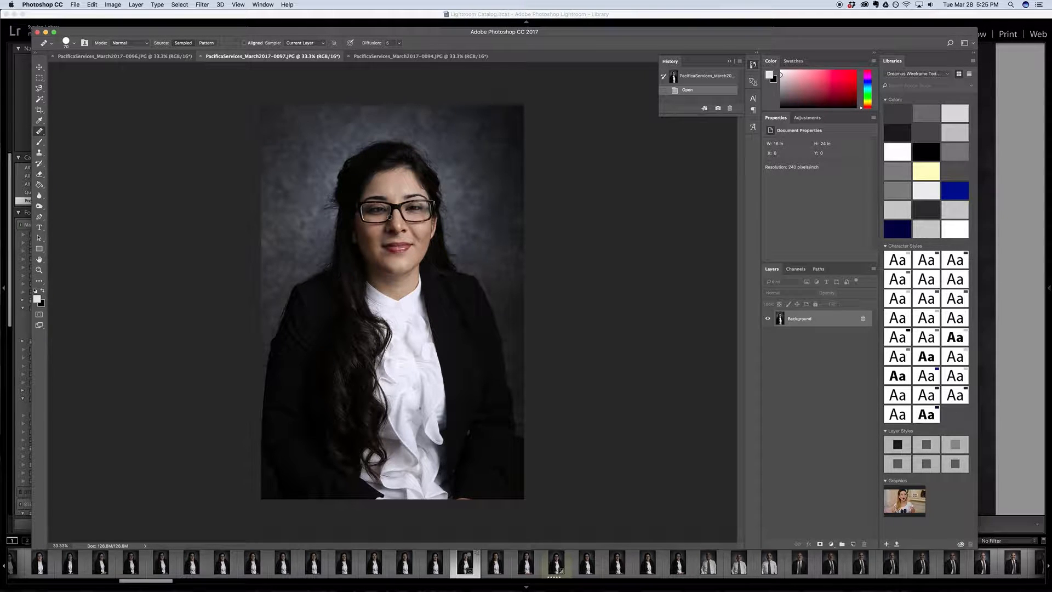
key(super+equal)
key(super+equal)
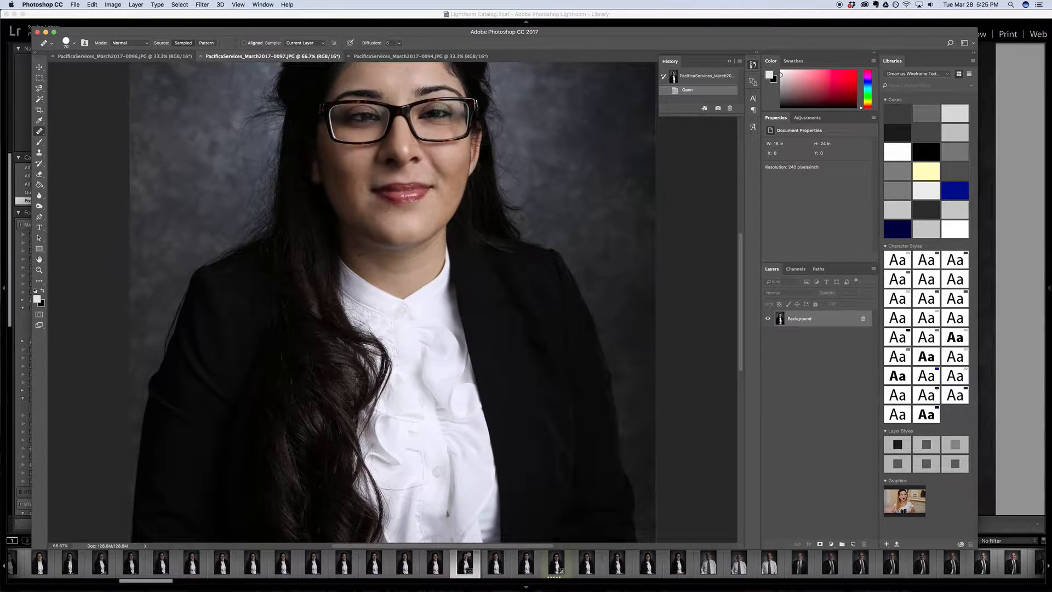
scroll(390, 255, up, 5)
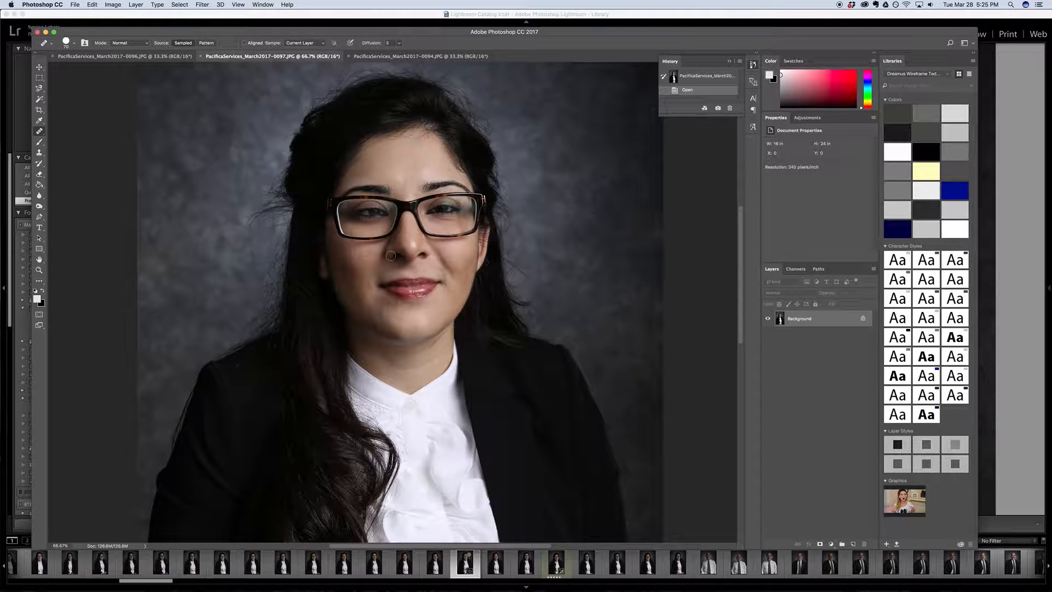
scroll(368, 248, up, 3)
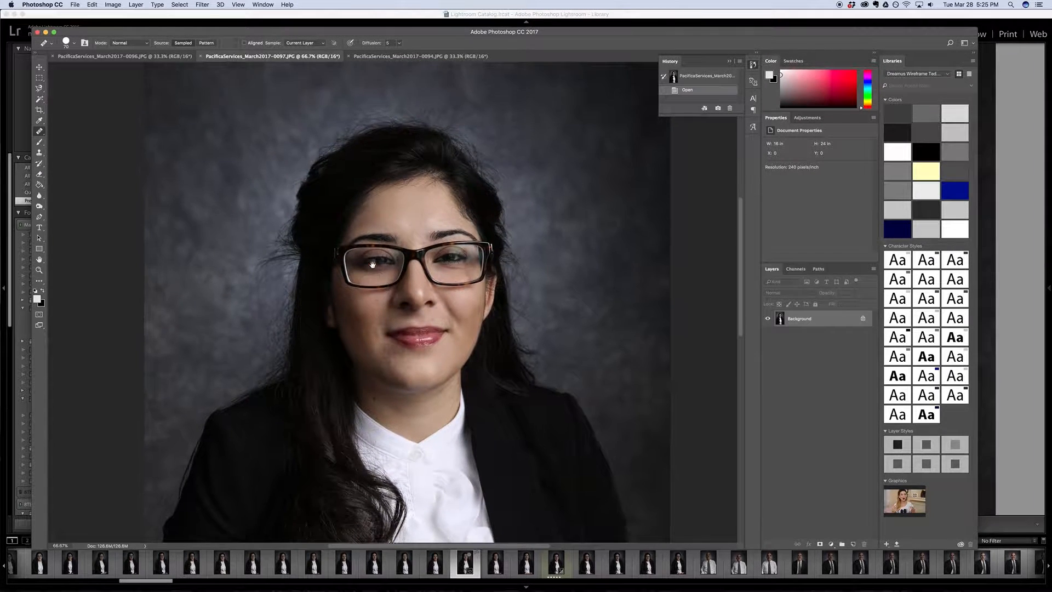
- Copy a rectangular area around the image-left eye from the 0096 portrait and paste it into the 0097 glasses portrait
click(146, 59)
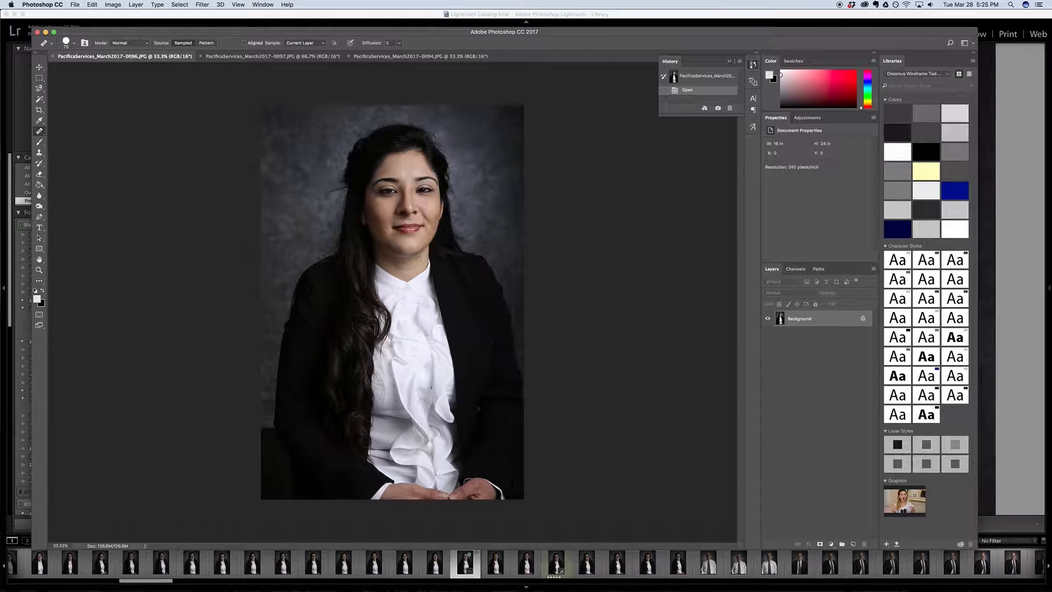
click(39, 78)
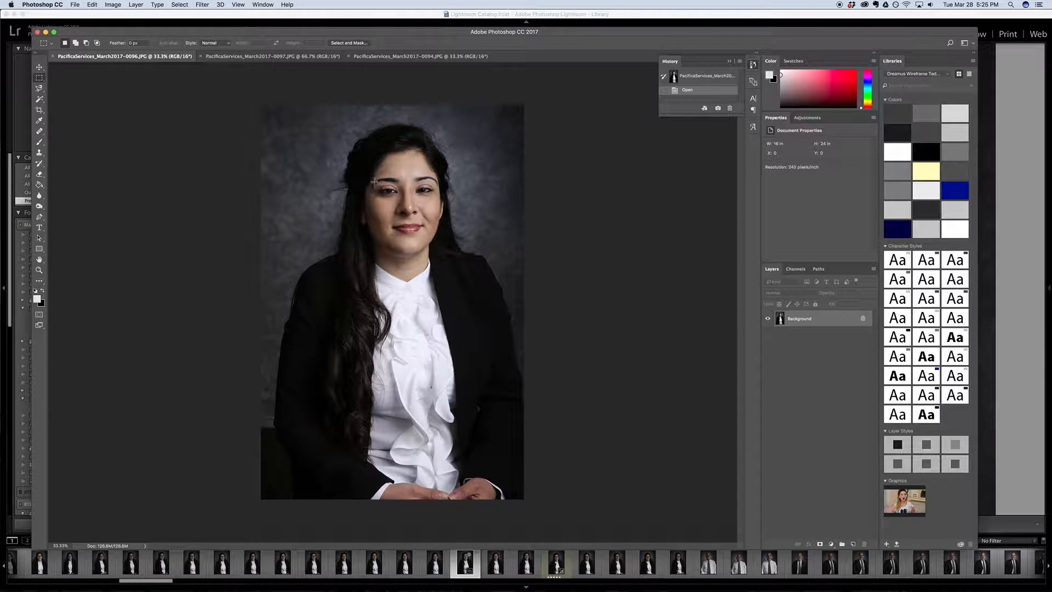
drag(370, 178, 408, 206)
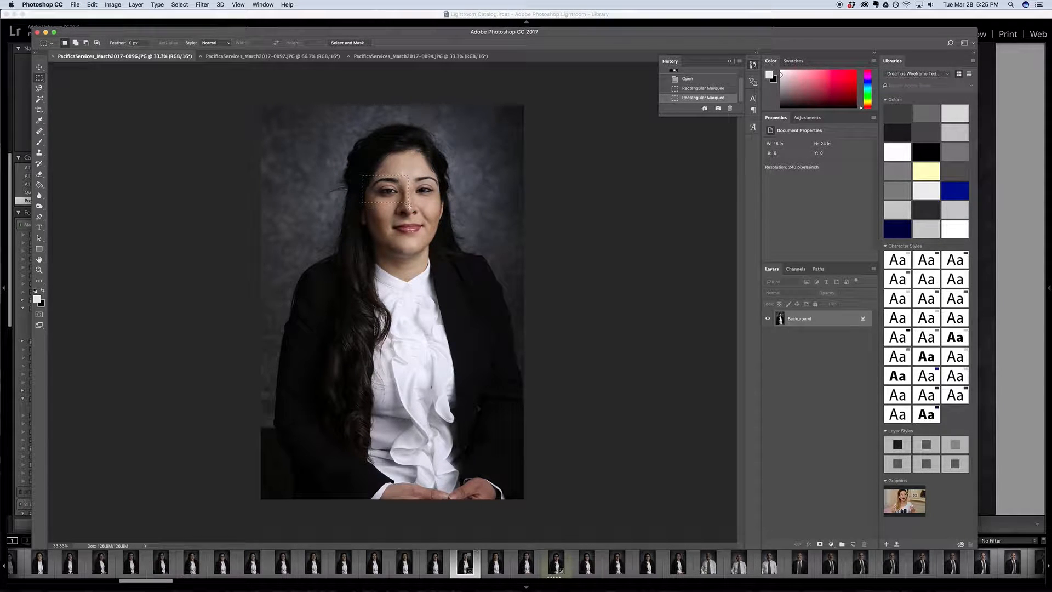
click(293, 56)
key(super+v)
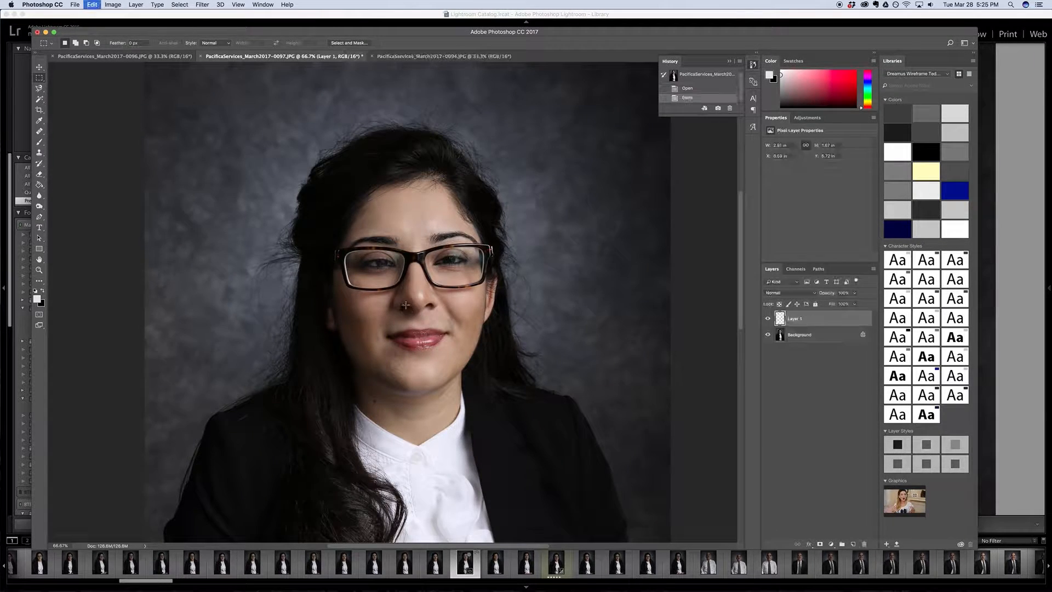
- Position the pasted eye over the image-left lens, lowering its layer opacity to 67% to line it up with the eye beneath
key(v)
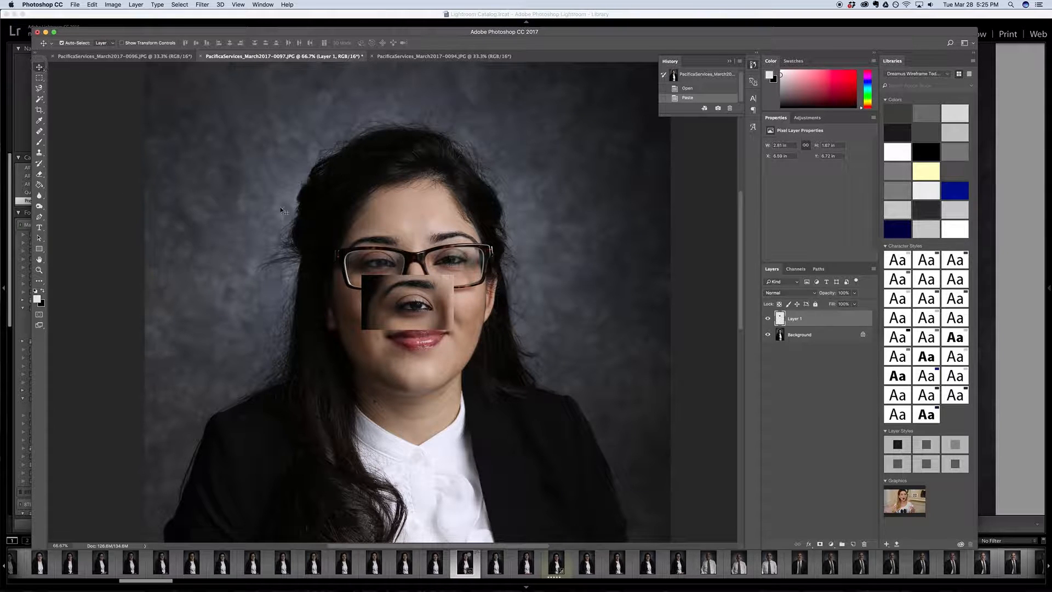
drag(405, 307, 376, 279)
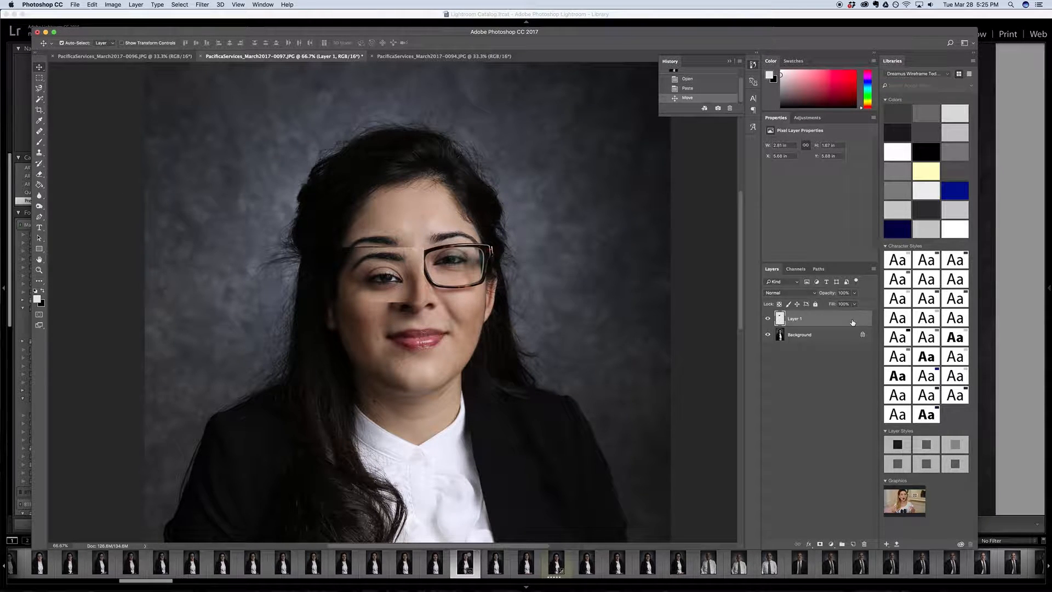
click(853, 293)
drag(855, 304, 844, 303)
drag(411, 276, 405, 266)
key(super+equal)
key(super+equal)
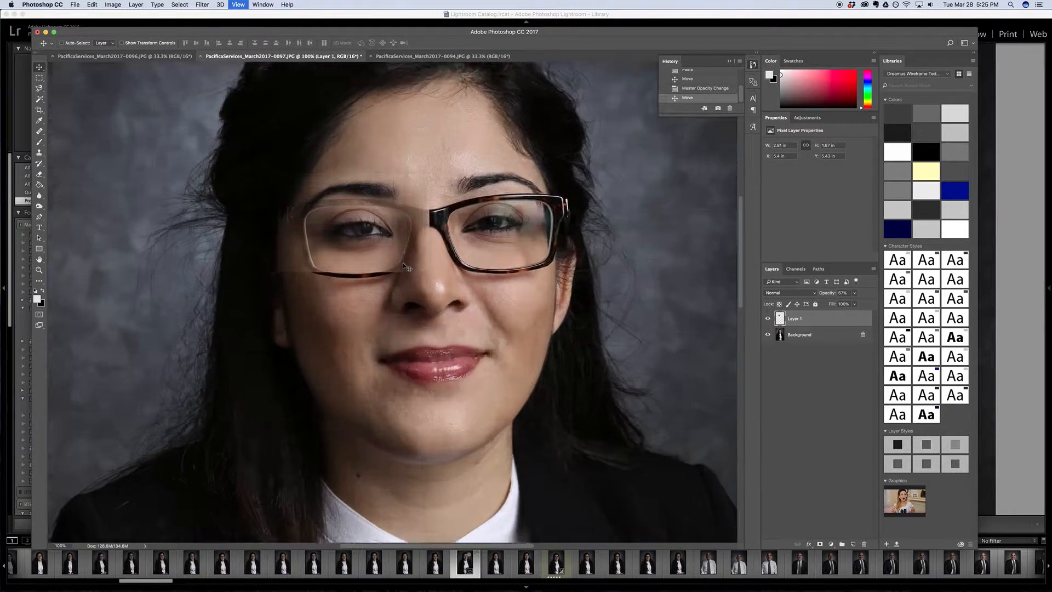
drag(383, 195, 391, 200)
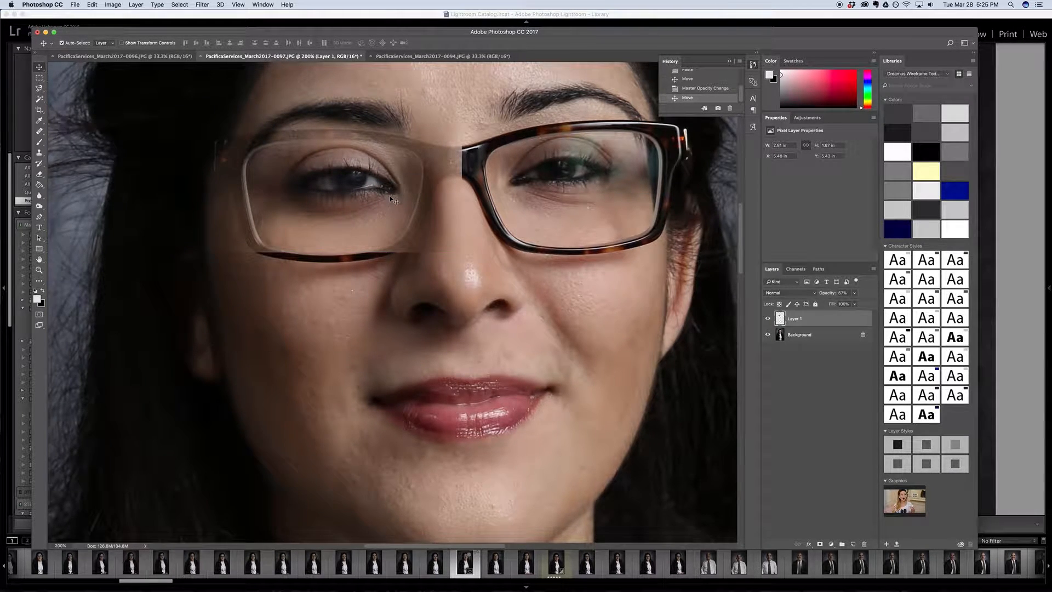
- Copy a rectangular area around the image-right eye from the 0094 portrait and paste it into the 0097 glasses portrait
click(398, 56)
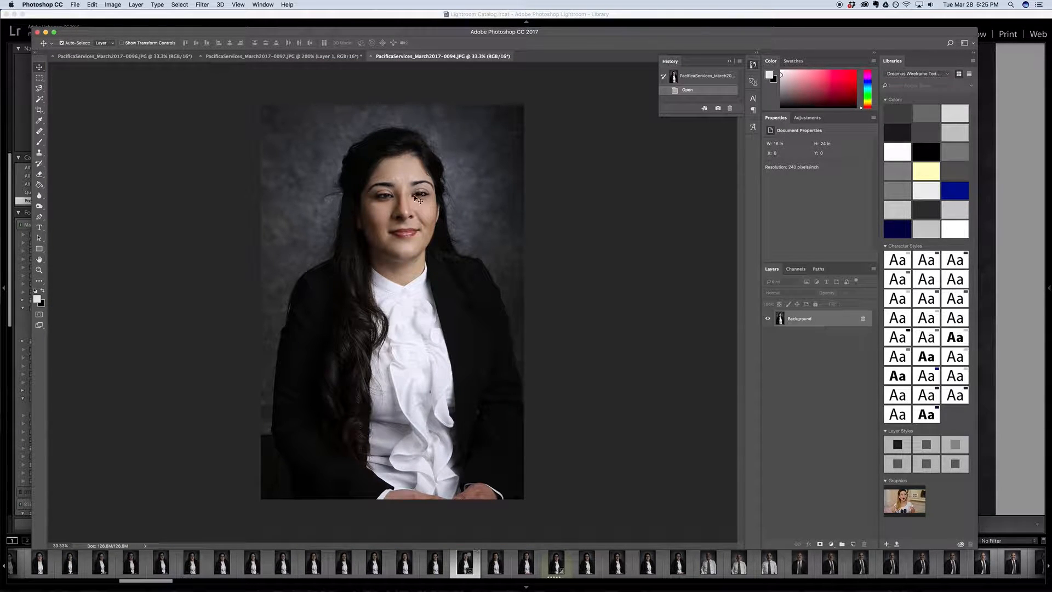
key(m)
drag(403, 183, 445, 208)
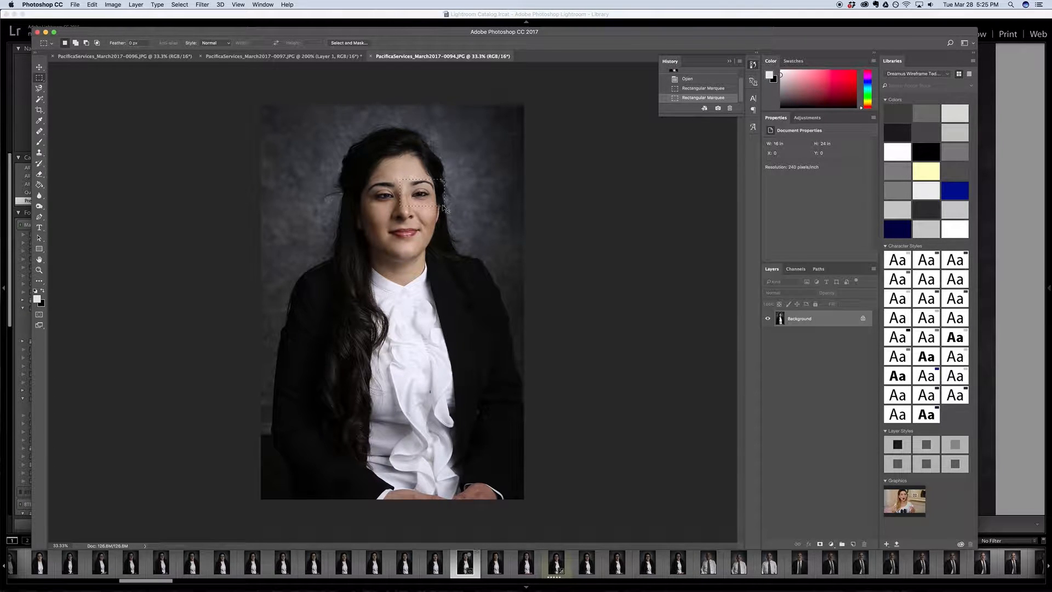
click(282, 56)
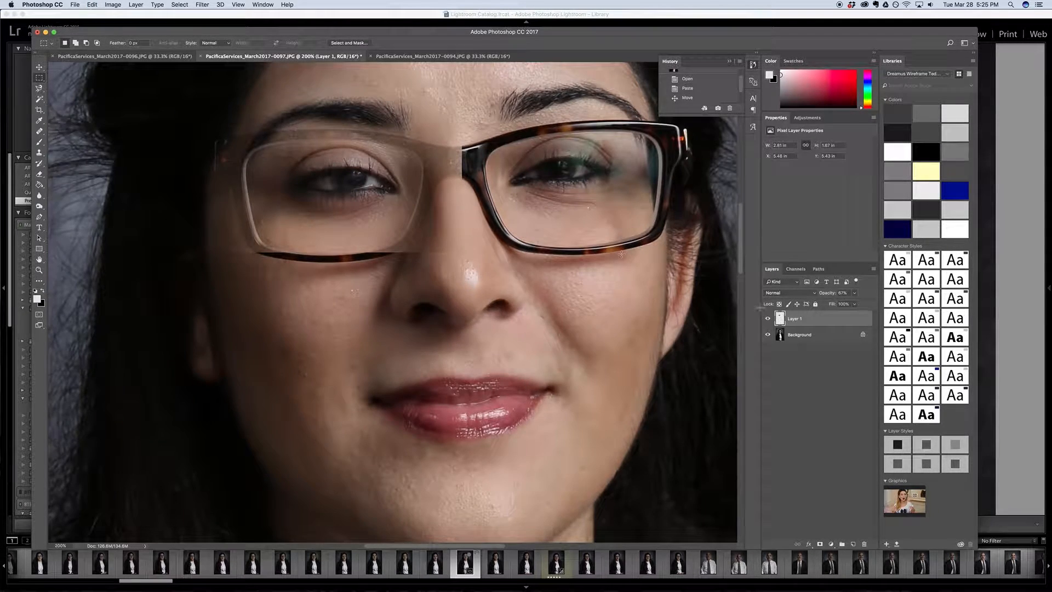
key(super+v)
- Align the second pasted eye over the image-right lens, reducing its layer opacity to 59%
click(39, 68)
drag(335, 306, 513, 187)
click(856, 294)
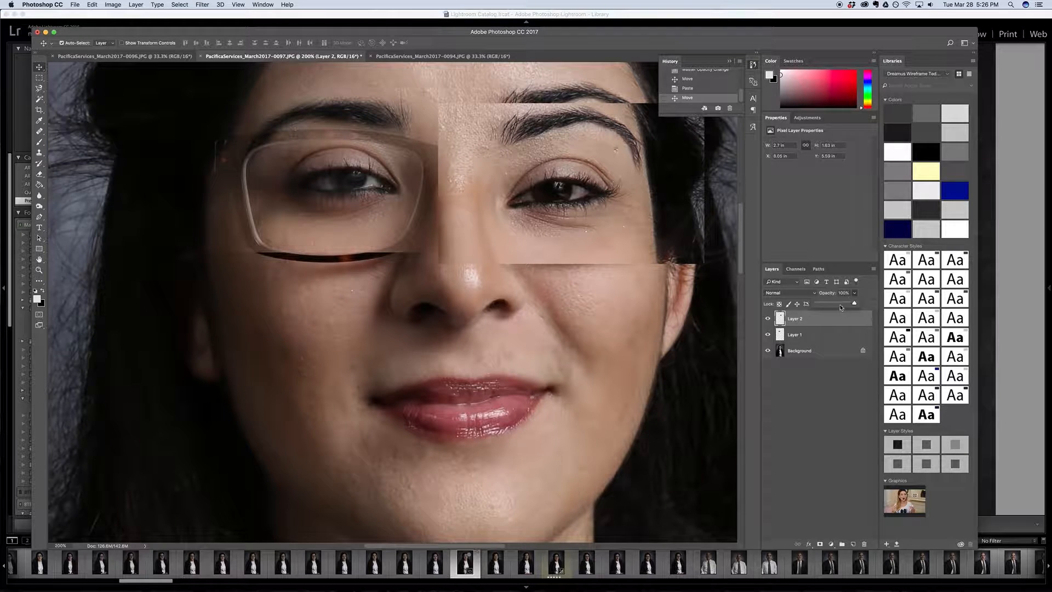
click(838, 307)
drag(639, 209, 637, 190)
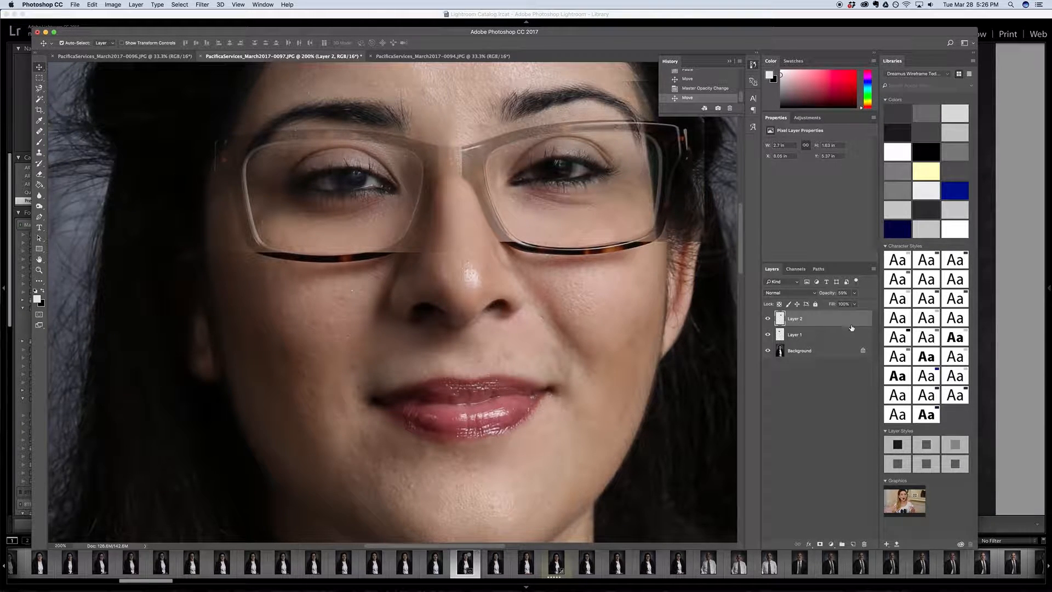
- Preview both eye layers at 100% opacity and lower Layer 1 to 57% and Layer 2 to 40%
click(855, 294)
drag(854, 302, 896, 305)
click(828, 333)
click(854, 292)
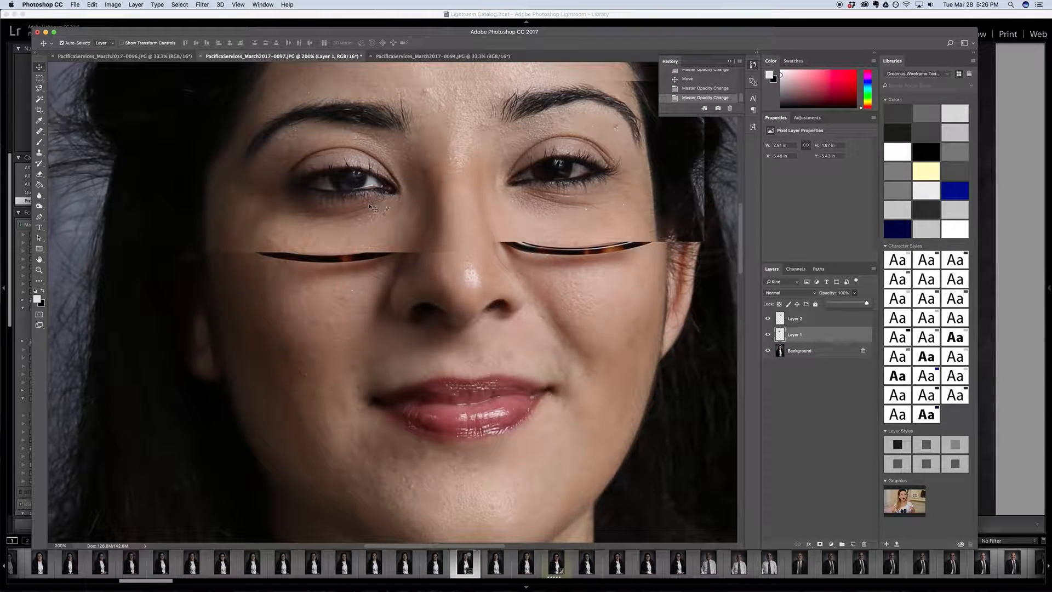
drag(866, 303, 832, 304)
click(860, 317)
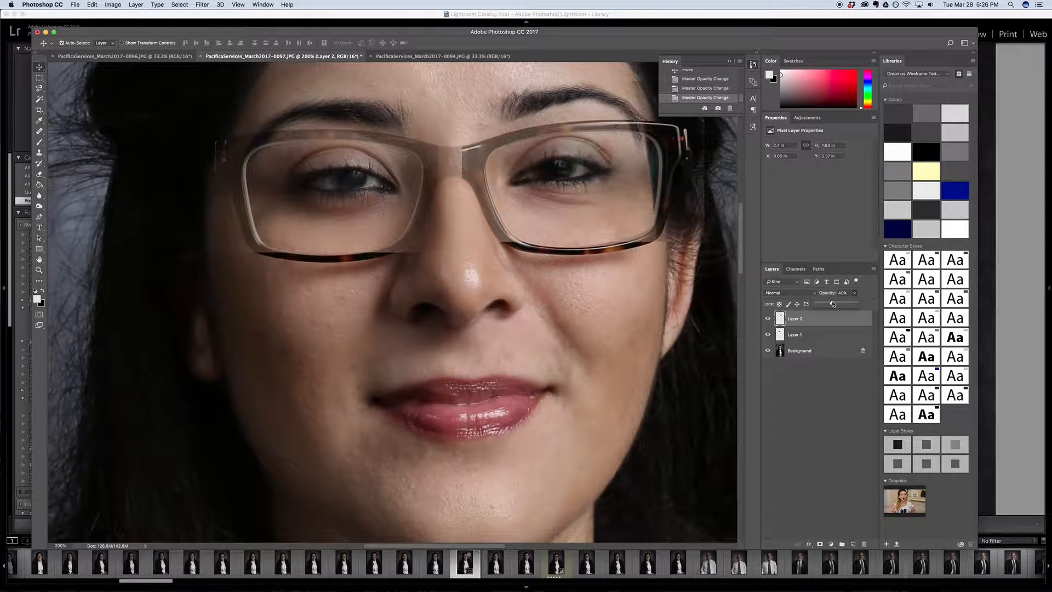
- Test the Eraser on Layer 2 beside the nose and set its brush hardness to 100%
click(39, 174)
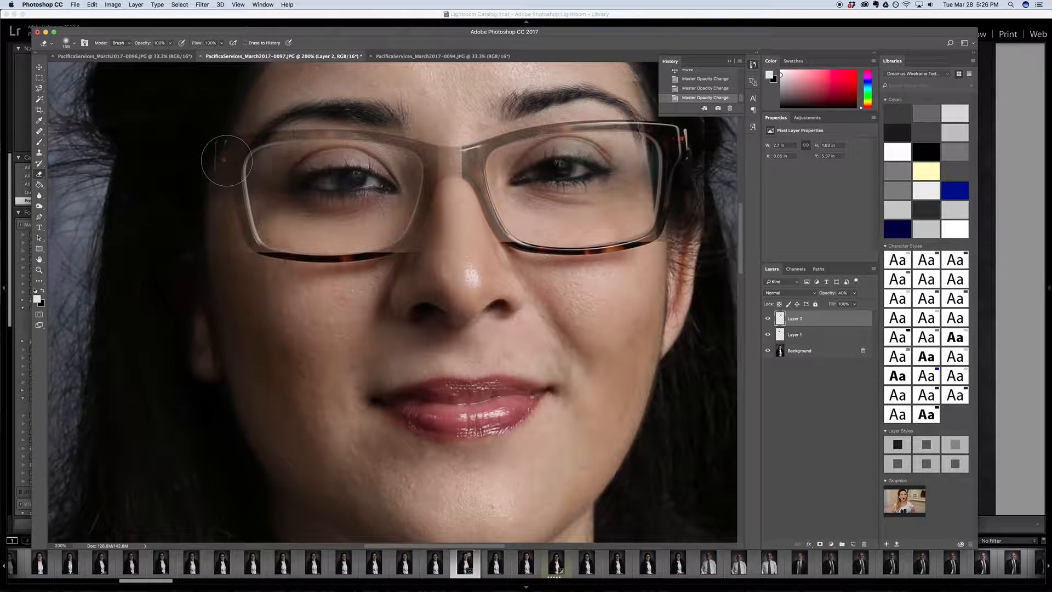
click(39, 90)
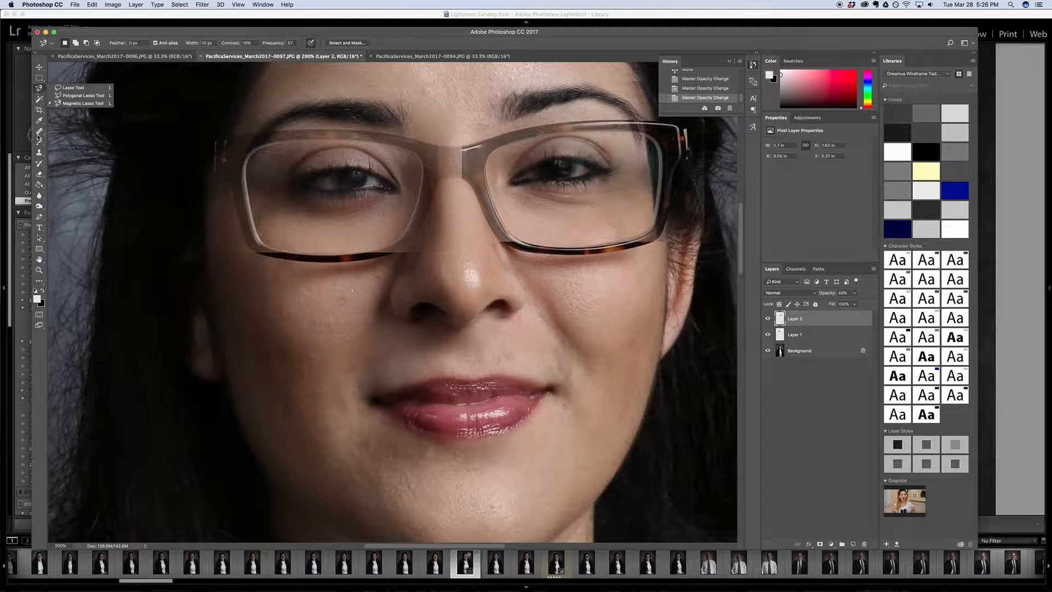
click(39, 175)
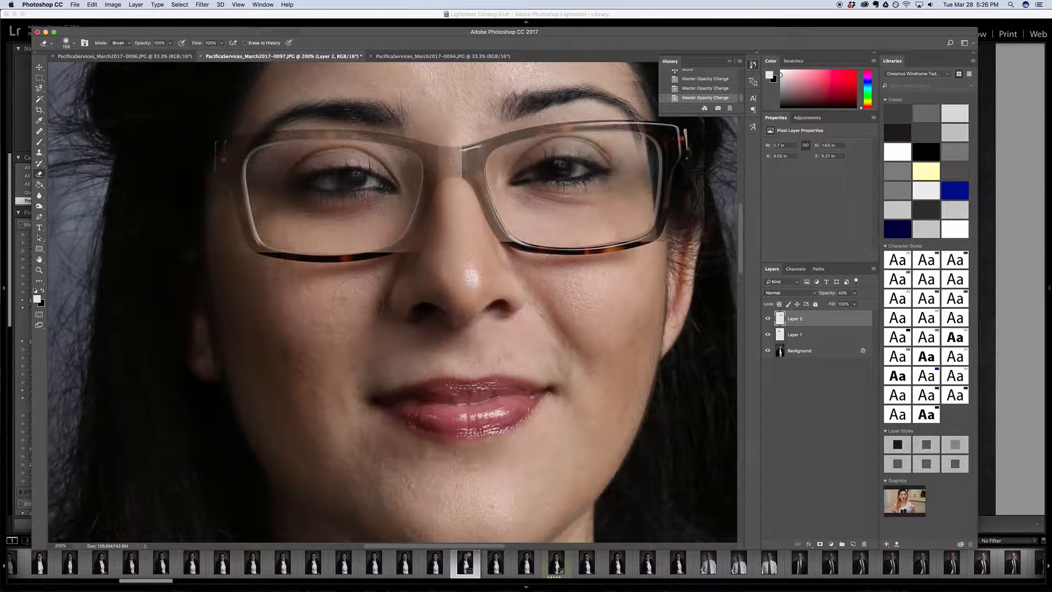
drag(489, 238, 493, 248)
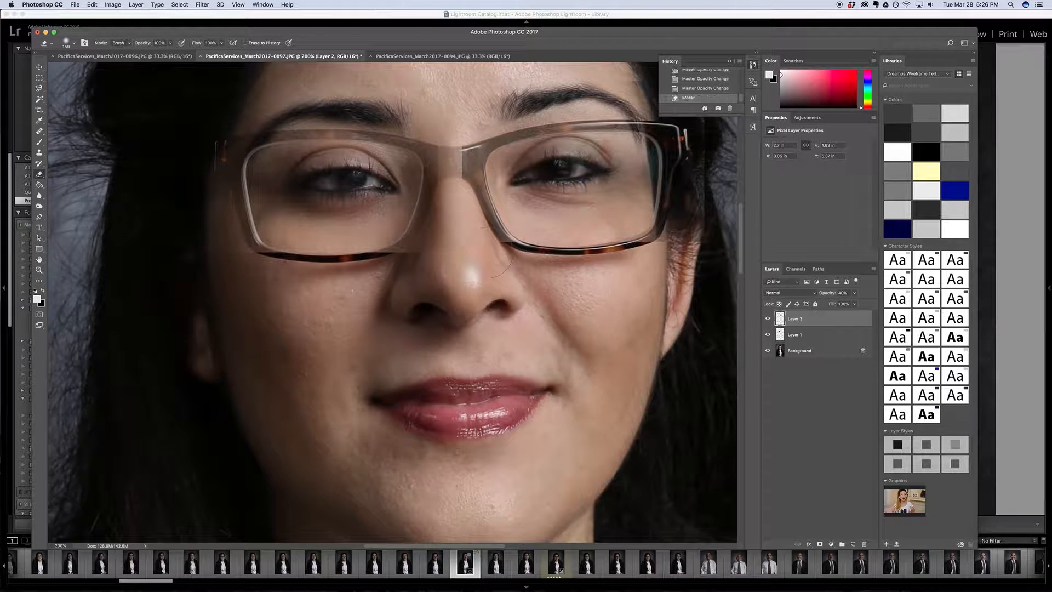
right_click(492, 252)
drag(533, 290, 586, 291)
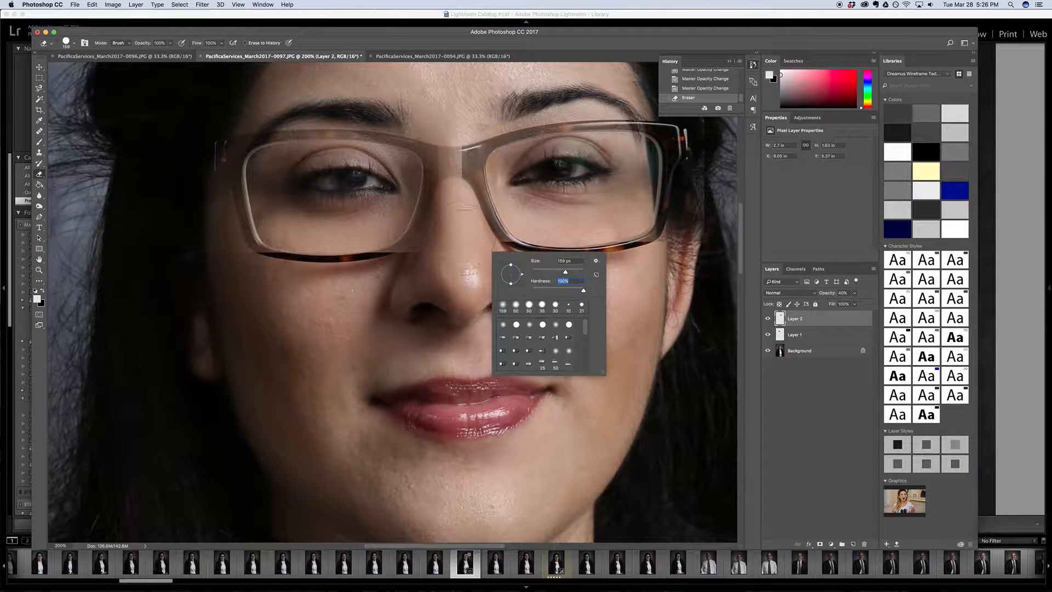
click(474, 251)
- Erase Layer 2 over the frame around the image-right lens and the temple with a smaller Eraser brush
drag(474, 251, 489, 260)
key(bracketleft)
key(bracketleft)
key(bracketleft)
key(bracketleft)
mouse_move(488, 239)
mouse_down()
mouse_move(463, 183)
mouse_move(466, 130)
mouse_move(465, 190)
mouse_move(480, 253)
mouse_up()
drag(637, 251, 674, 230)
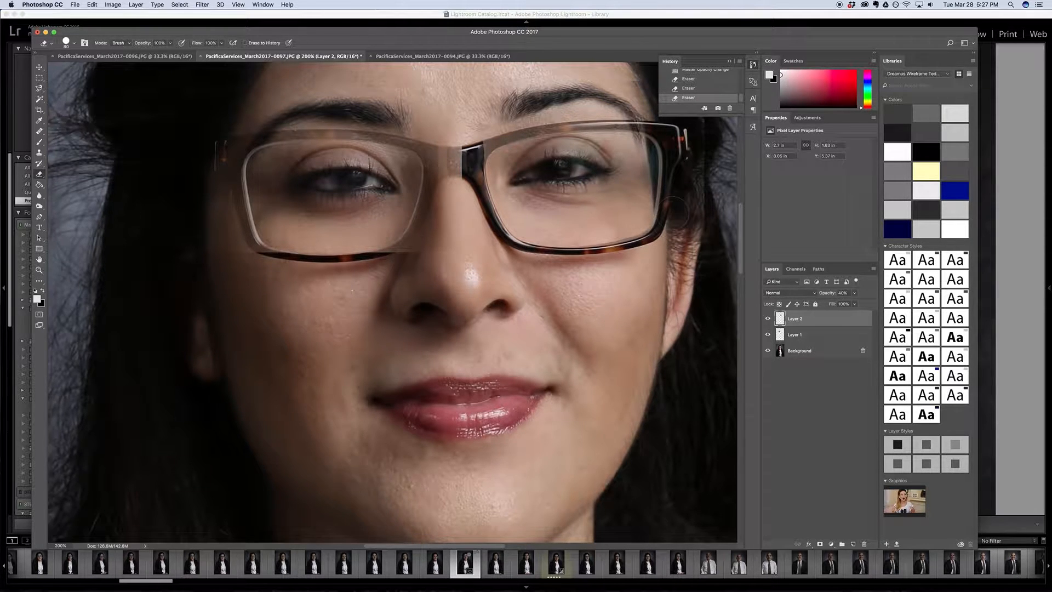
mouse_move(674, 202)
mouse_down()
mouse_move(675, 142)
mouse_move(691, 172)
mouse_move(695, 231)
mouse_move(704, 232)
mouse_up()
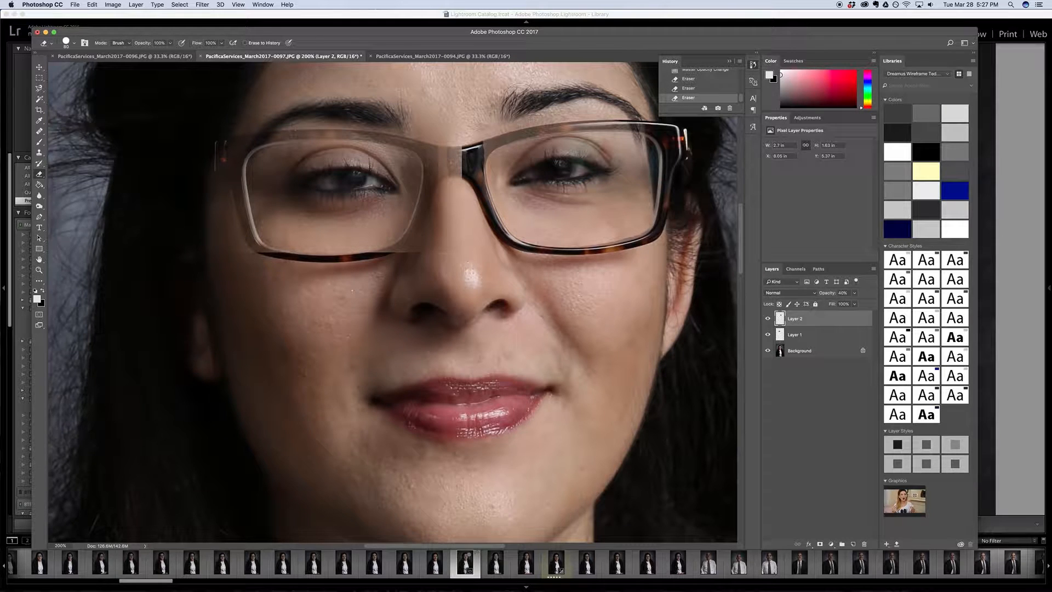
mouse_move(463, 172)
mouse_down()
mouse_move(479, 131)
mouse_move(548, 112)
mouse_move(630, 98)
mouse_move(677, 136)
mouse_move(636, 122)
mouse_move(508, 135)
mouse_move(477, 147)
mouse_move(539, 136)
mouse_move(489, 146)
mouse_move(473, 166)
mouse_move(481, 204)
mouse_up()
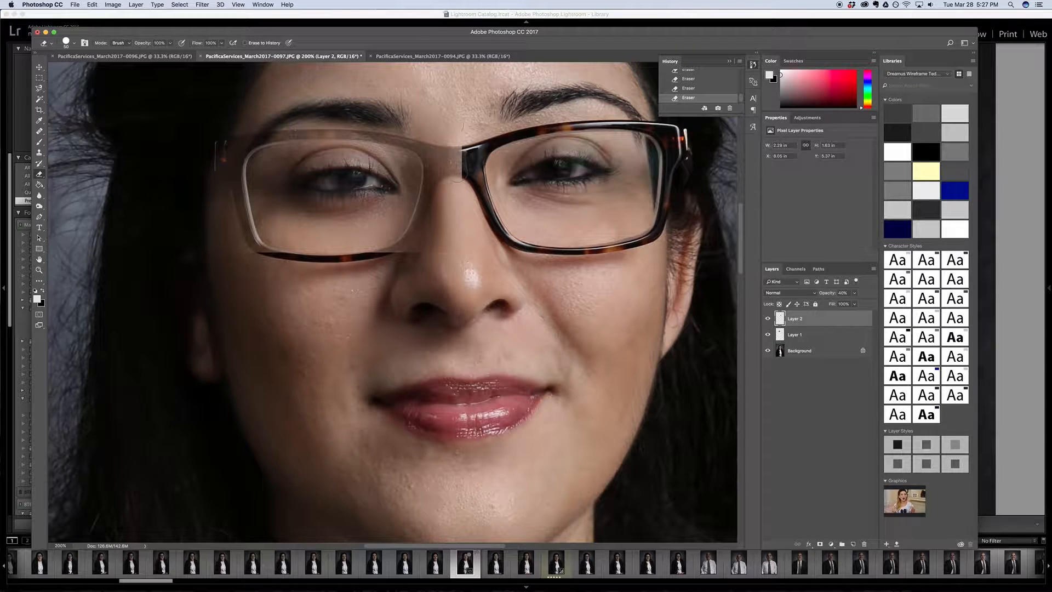
- Erase Layer 1 over the bridge and the frame around the image-left lens, enlarging the brush to clear the surrounding leftovers
key(alt+bracketleft)
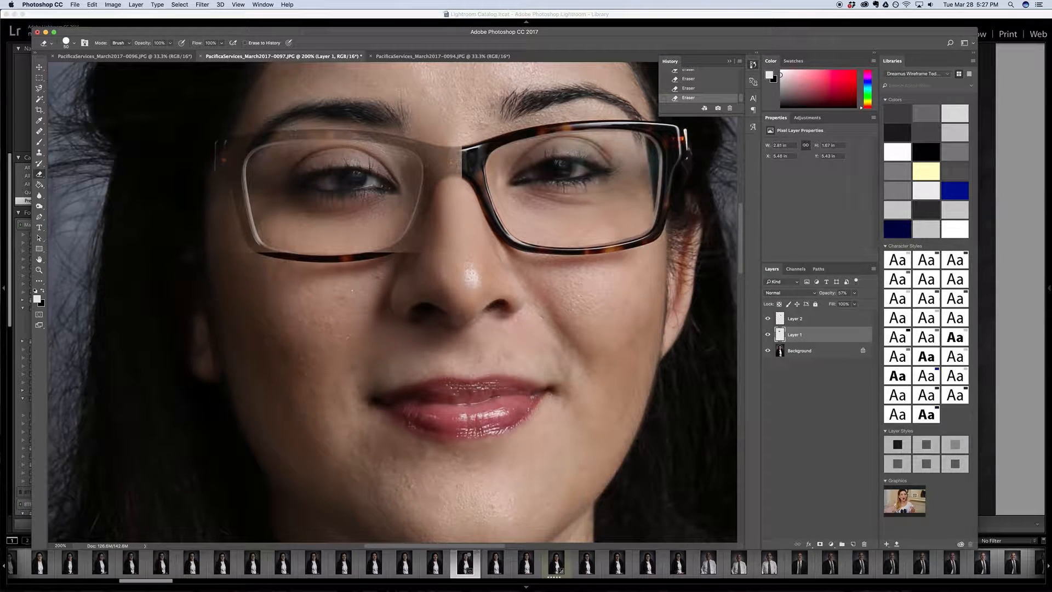
mouse_move(412, 246)
mouse_down()
mouse_move(386, 260)
mouse_move(426, 234)
mouse_move(437, 253)
mouse_up()
mouse_move(456, 153)
mouse_down()
mouse_move(442, 174)
mouse_move(430, 128)
mouse_move(434, 182)
mouse_move(417, 235)
mouse_move(370, 263)
mouse_move(419, 236)
mouse_move(432, 152)
mouse_move(402, 133)
mouse_move(284, 129)
mouse_move(241, 138)
mouse_move(208, 173)
mouse_move(223, 133)
mouse_move(243, 137)
mouse_move(232, 183)
mouse_move(240, 231)
mouse_move(286, 262)
mouse_up()
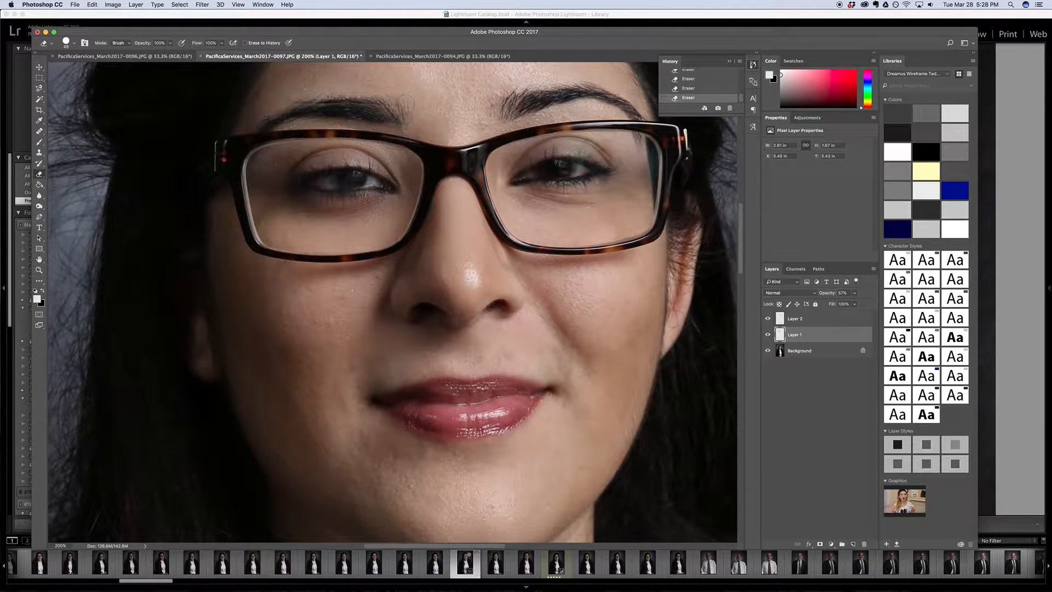
key(bracketright)
key(bracketright)
key(bracketright)
key(bracketright)
key(bracketright)
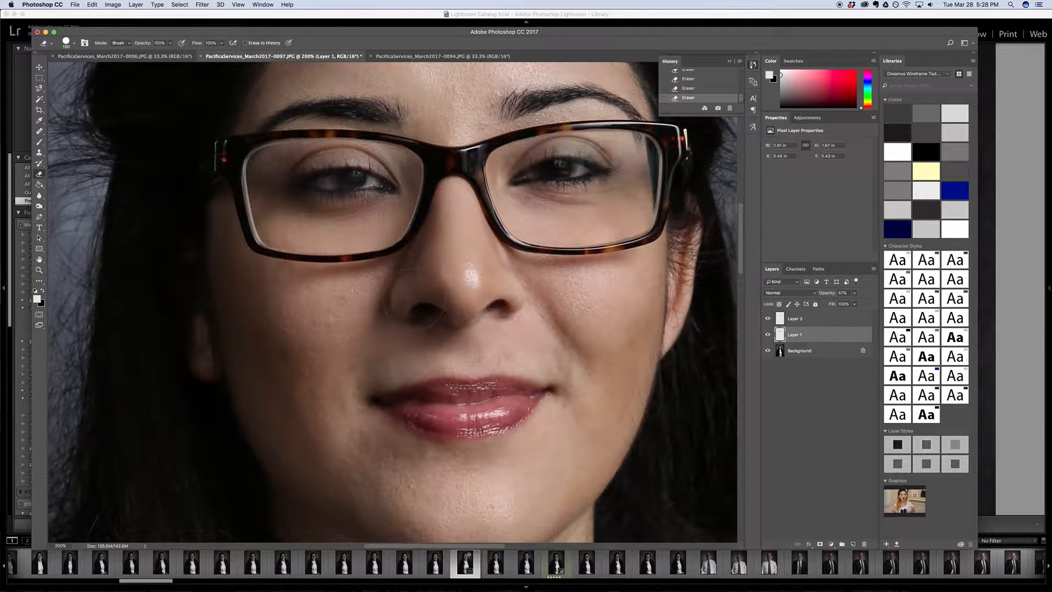
- Reduce the Eraser brush to 60 px and lower its hardness for a soft edge
key(bracketleft)
key(bracketleft)
key(bracketleft)
key(bracketleft)
key(bracketleft)
key(bracketleft)
key(bracketleft)
right_click(304, 257)
click(361, 296)
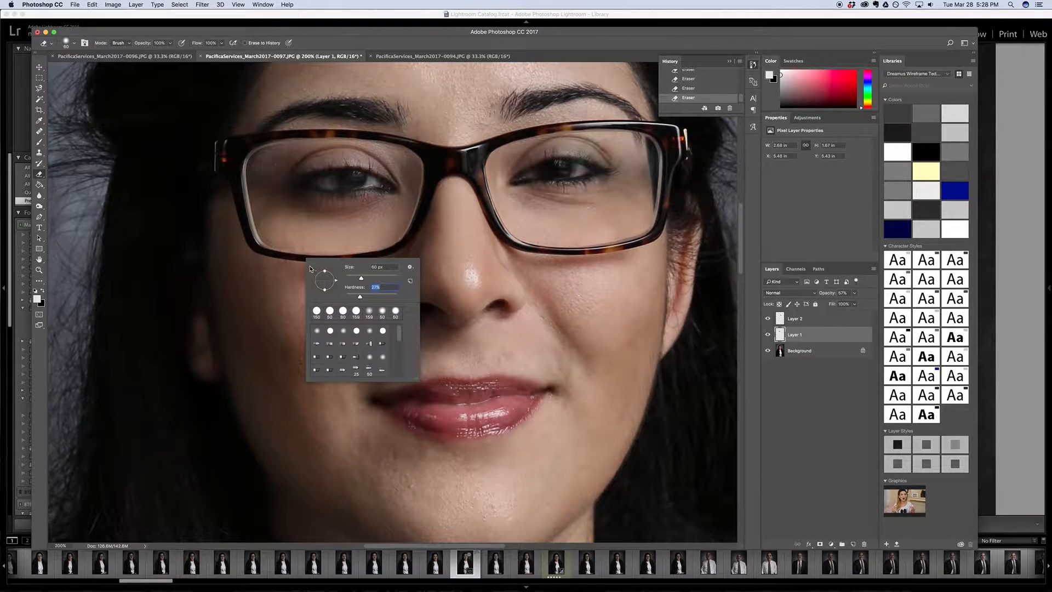
drag(360, 296, 344, 297)
click(298, 259)
- Erase the leftovers along the lower rims of both lenses on Layer 1 and Layer 2 with the soft brush
mouse_move(359, 260)
mouse_down()
mouse_move(258, 253)
mouse_move(369, 261)
mouse_move(413, 241)
mouse_move(398, 251)
mouse_move(421, 223)
mouse_move(432, 175)
mouse_move(428, 149)
mouse_move(409, 136)
mouse_move(399, 133)
mouse_move(435, 160)
mouse_move(404, 137)
mouse_move(356, 131)
mouse_move(391, 133)
mouse_move(254, 139)
mouse_move(236, 160)
mouse_move(238, 216)
mouse_move(254, 252)
mouse_up()
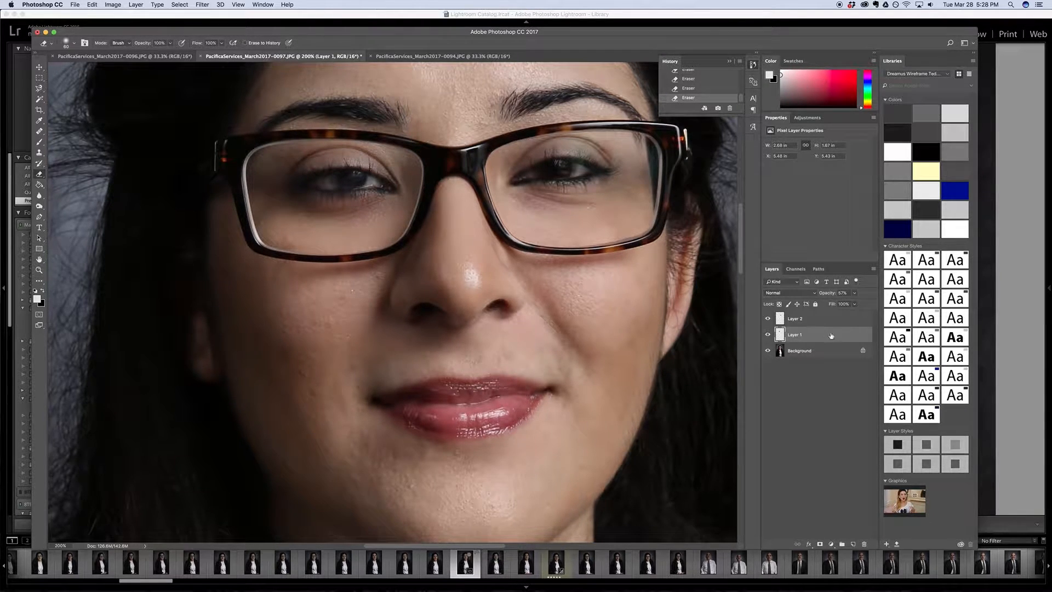
key(alt+bracketright)
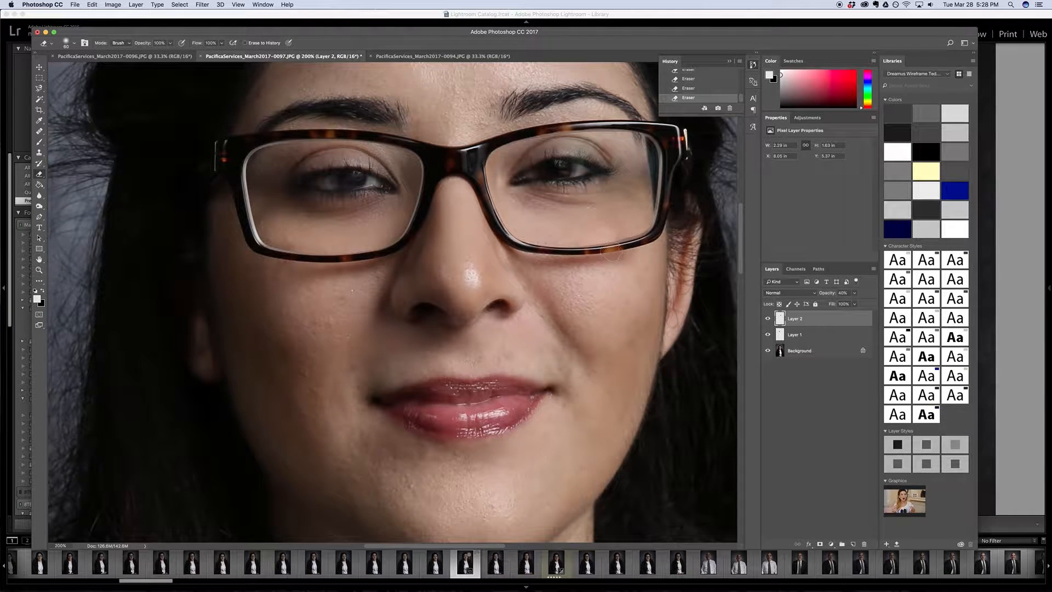
mouse_move(645, 237)
mouse_down()
mouse_move(665, 217)
mouse_move(670, 187)
mouse_move(660, 133)
mouse_move(561, 125)
mouse_move(541, 128)
mouse_move(616, 125)
mouse_move(532, 129)
mouse_move(497, 142)
mouse_move(478, 168)
mouse_move(487, 211)
mouse_move(516, 254)
mouse_up()
- Set the opacity of Layer 2 and Layer 1 to 100%
click(854, 293)
drag(851, 305, 890, 305)
click(824, 337)
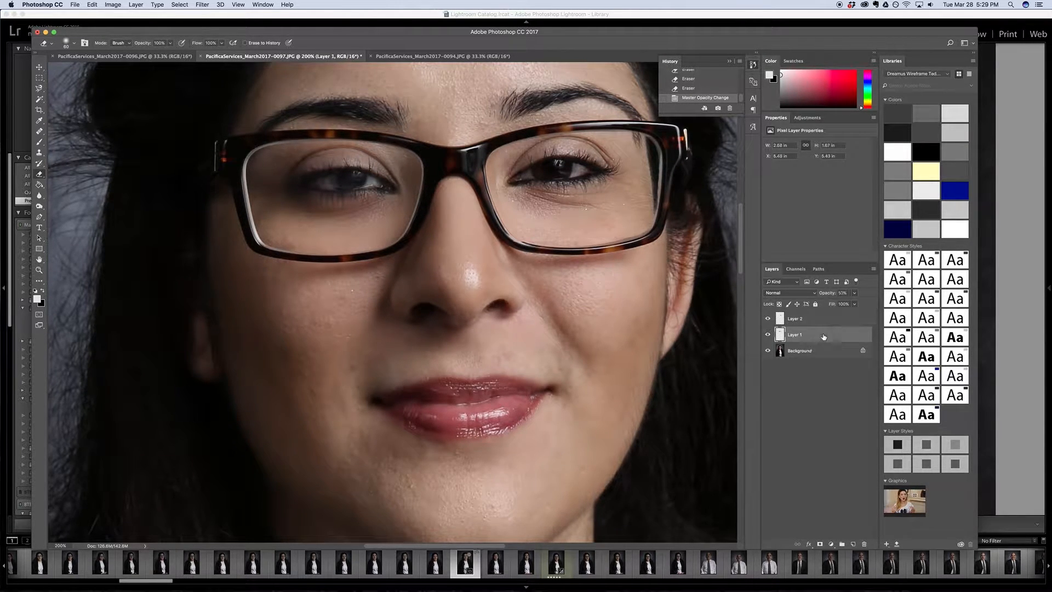
click(854, 293)
drag(853, 304, 903, 307)
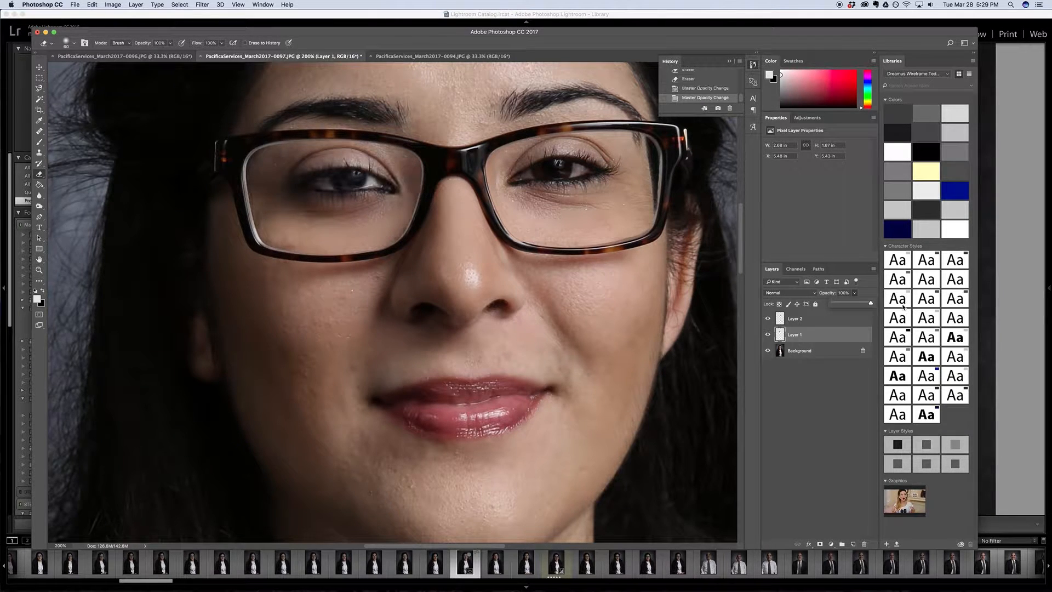
- Examine the retouched eyes behind the glasses at 66.7% and 100% zoom
key(super+minus)
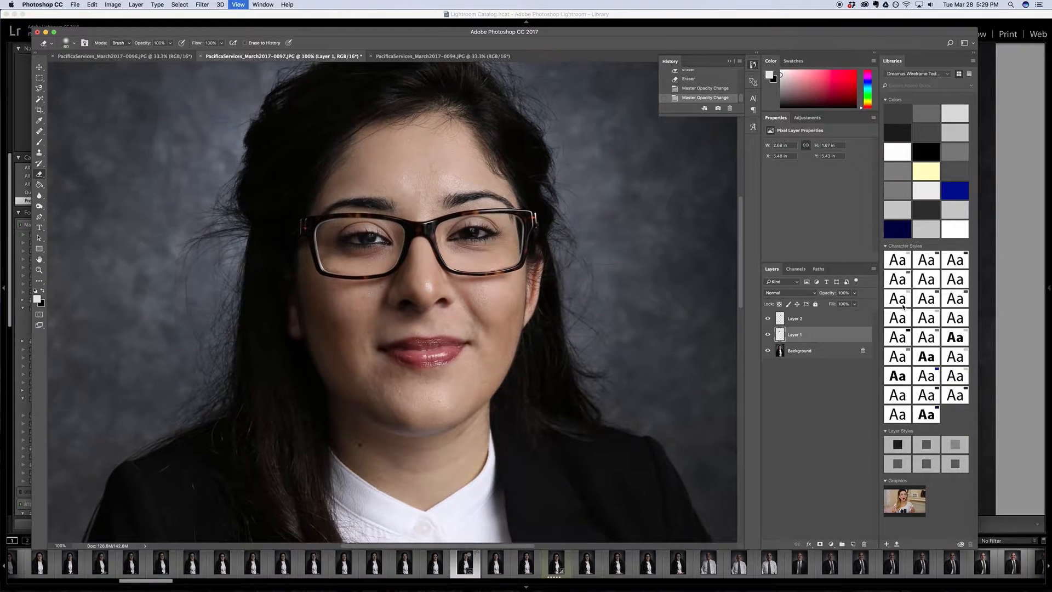
key(super+minus)
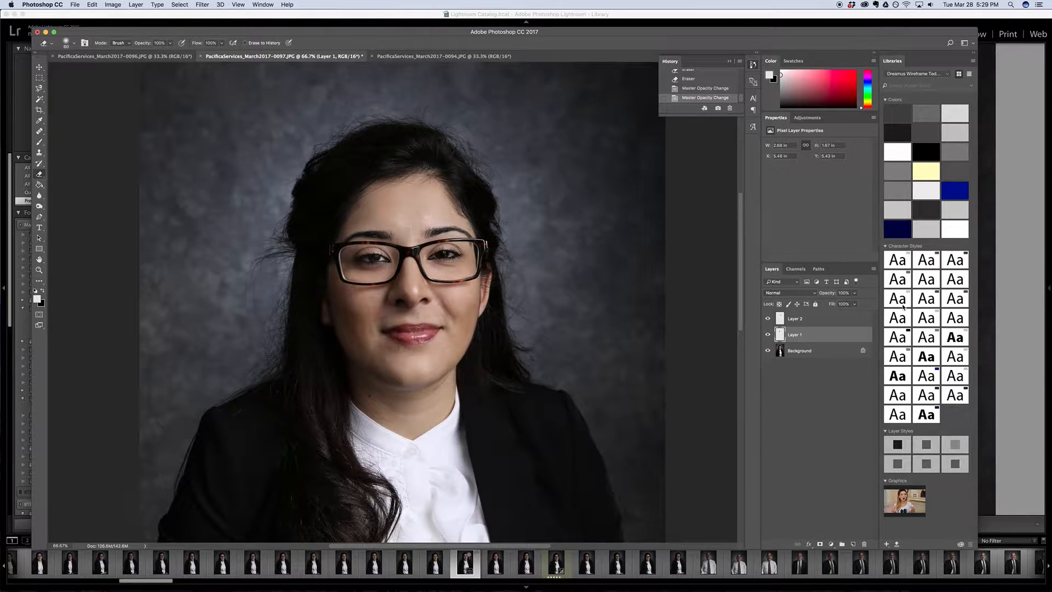
key(super+plus)
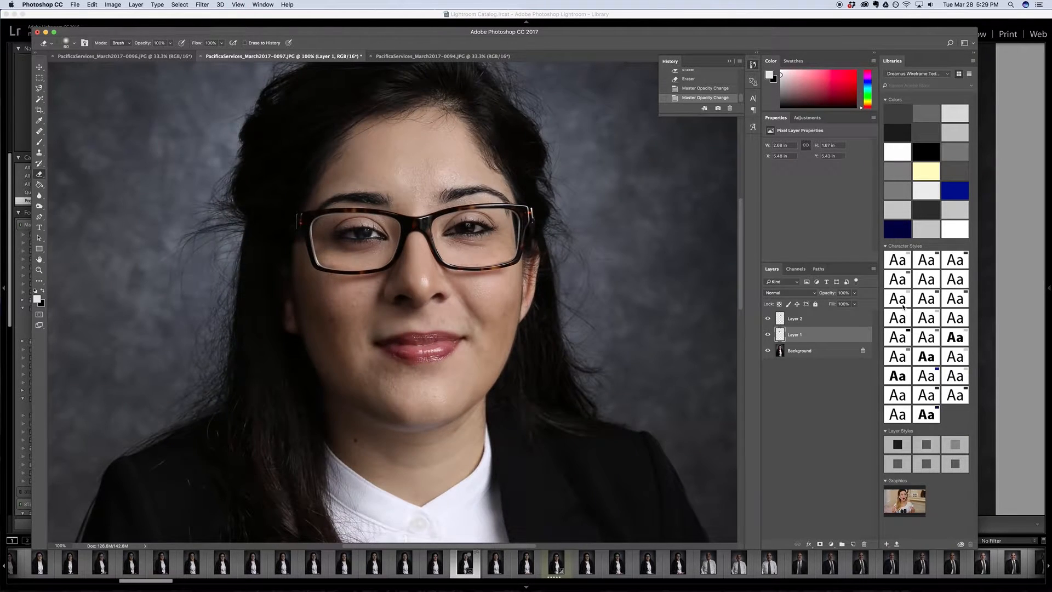
key(super+plus)
key(super+minus)
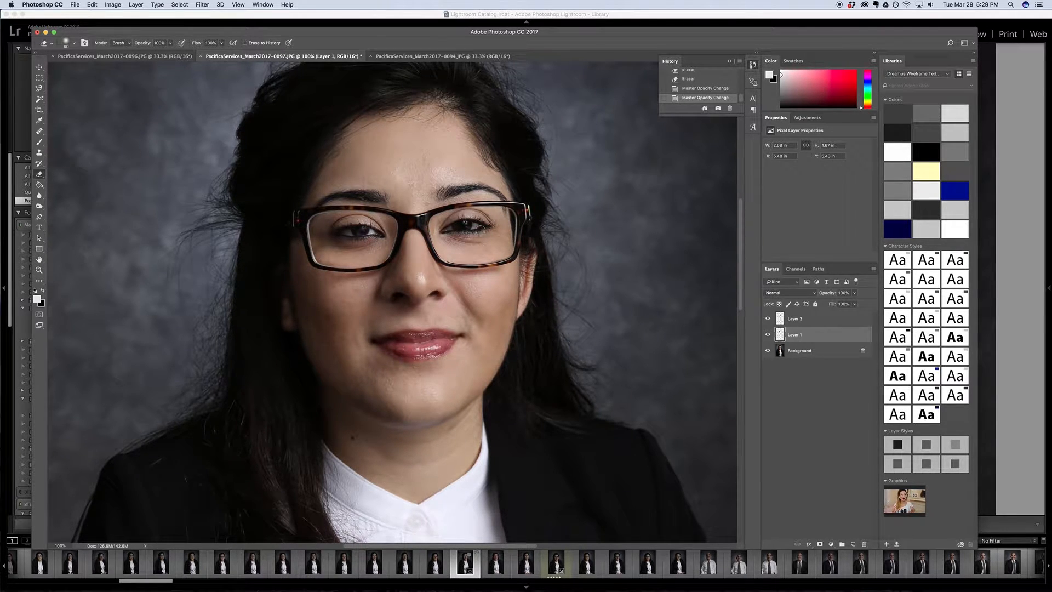
- Compare the portrait with and without the replacement eyes by hiding and showing Layer 1 and Layer 2
click(768, 334)
click(767, 318)
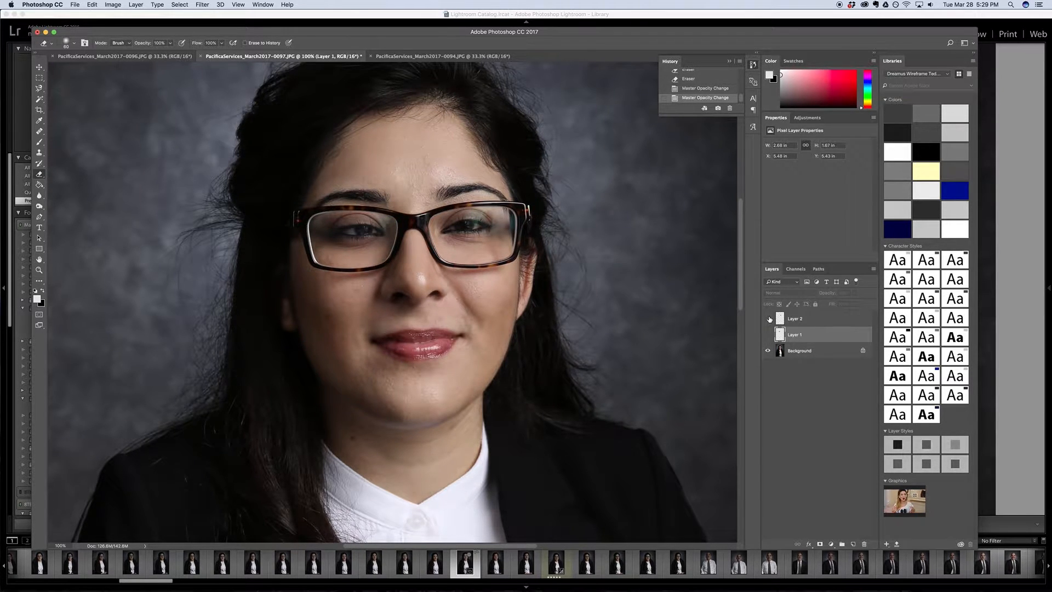
click(768, 334)
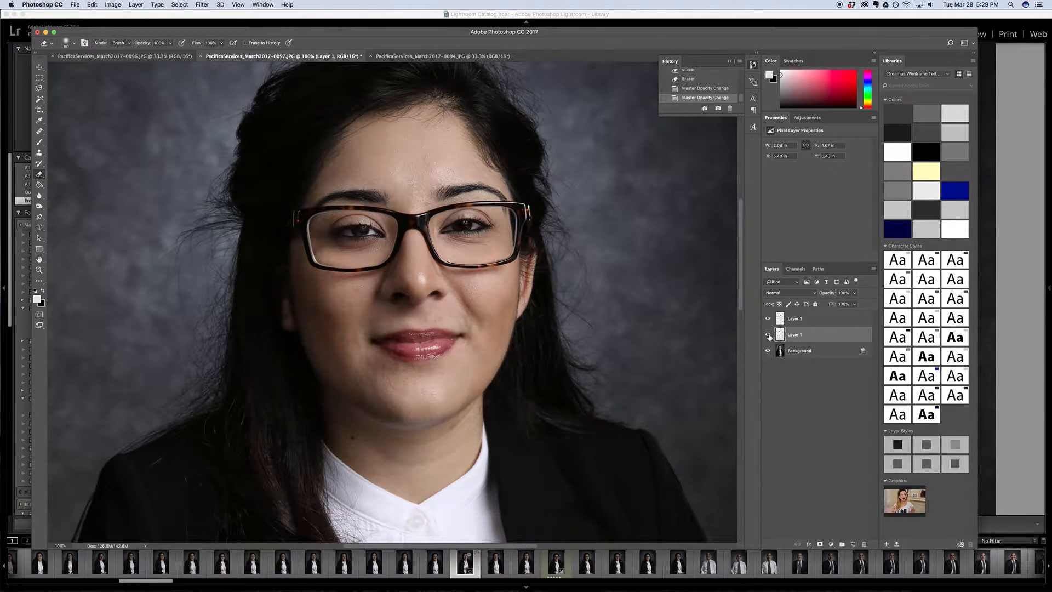
click(768, 318)
click(767, 334)
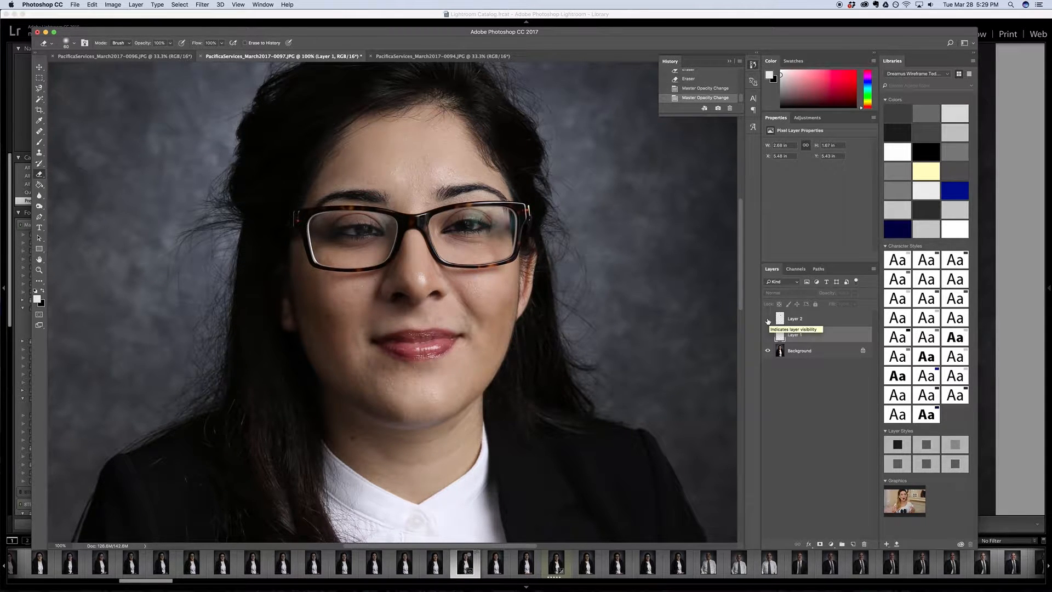
click(768, 318)
click(767, 334)
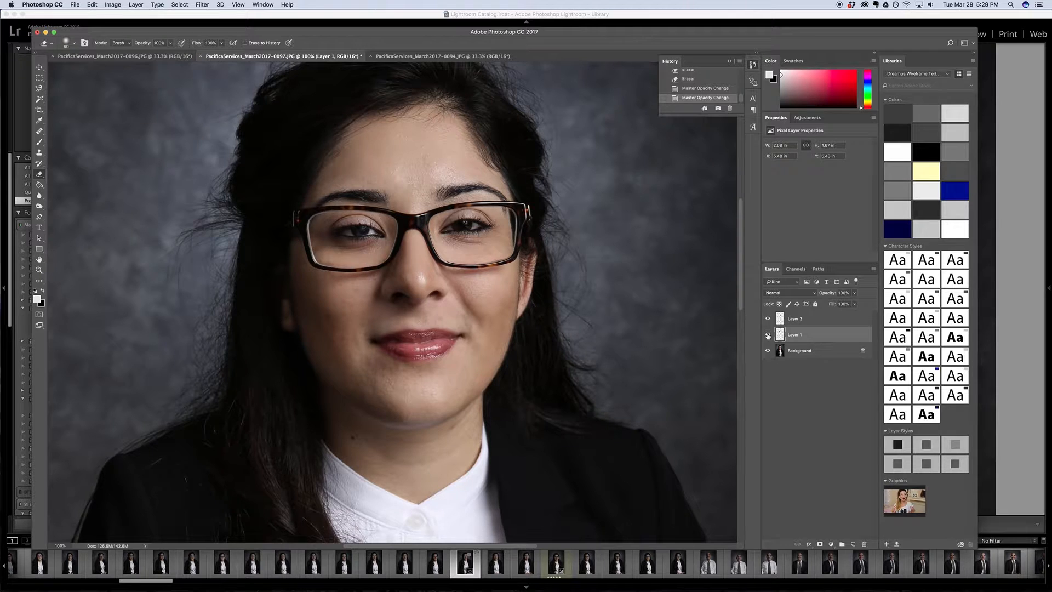
click(768, 335)
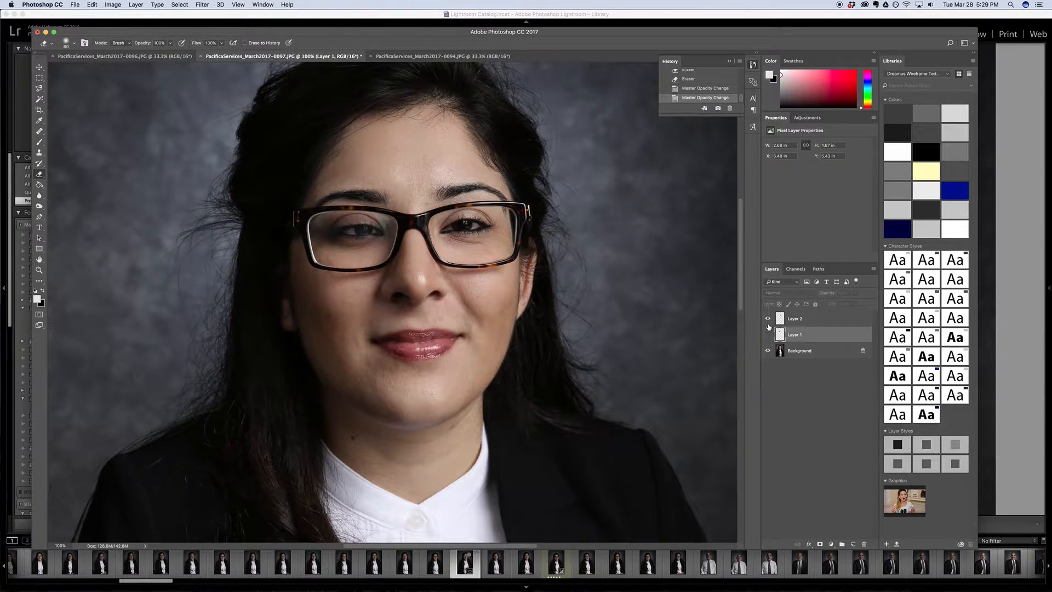
click(768, 319)
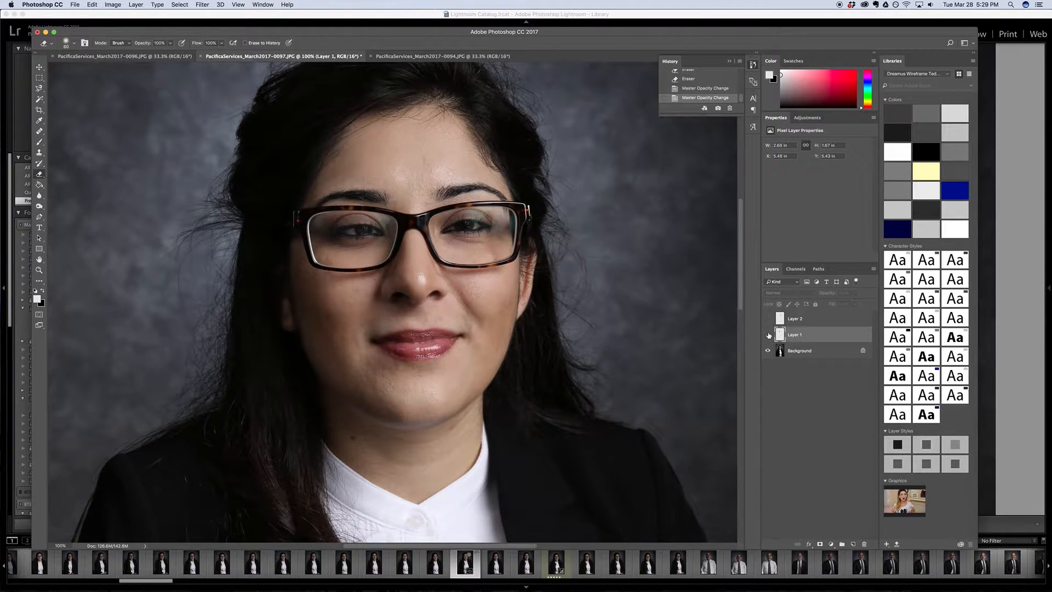
click(767, 335)
click(767, 320)
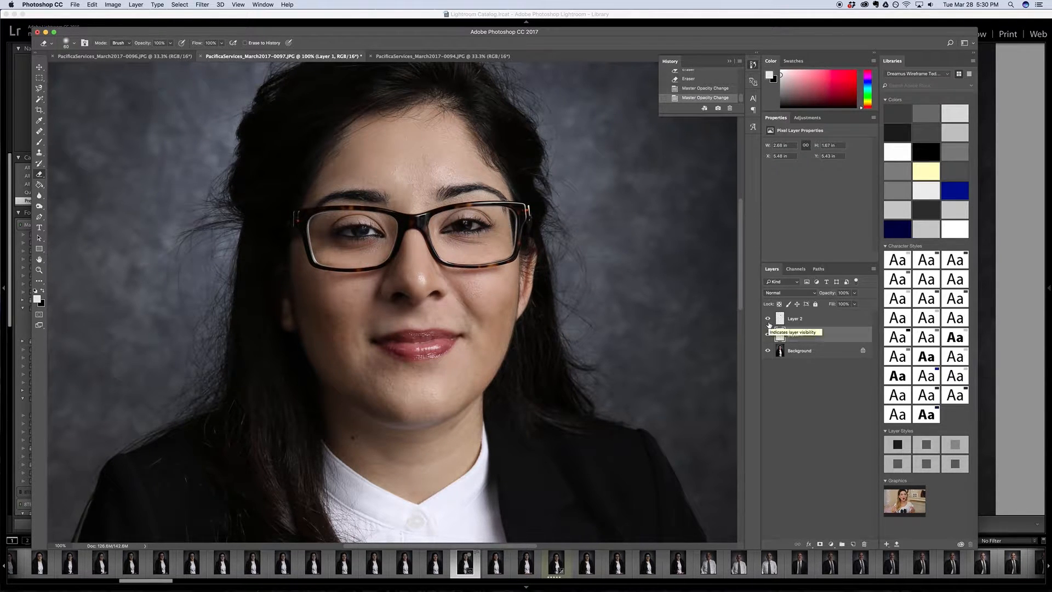
- Save the layered portrait with both replacement-eye layers visible and switch to Lightroom
key(super+minus)
key(super+minus)
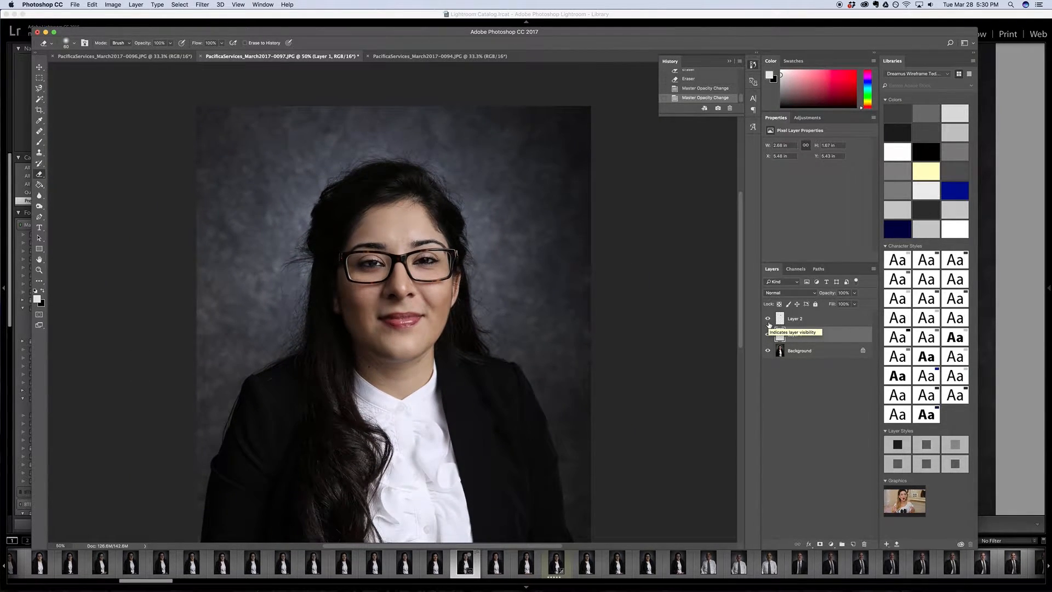
key(super+plus)
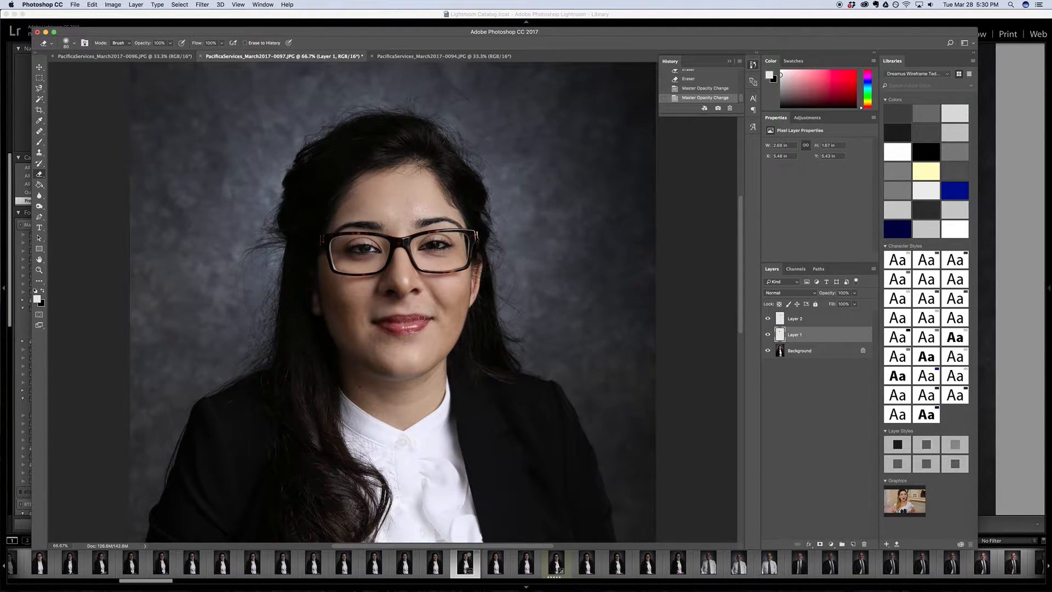
key(super+s)
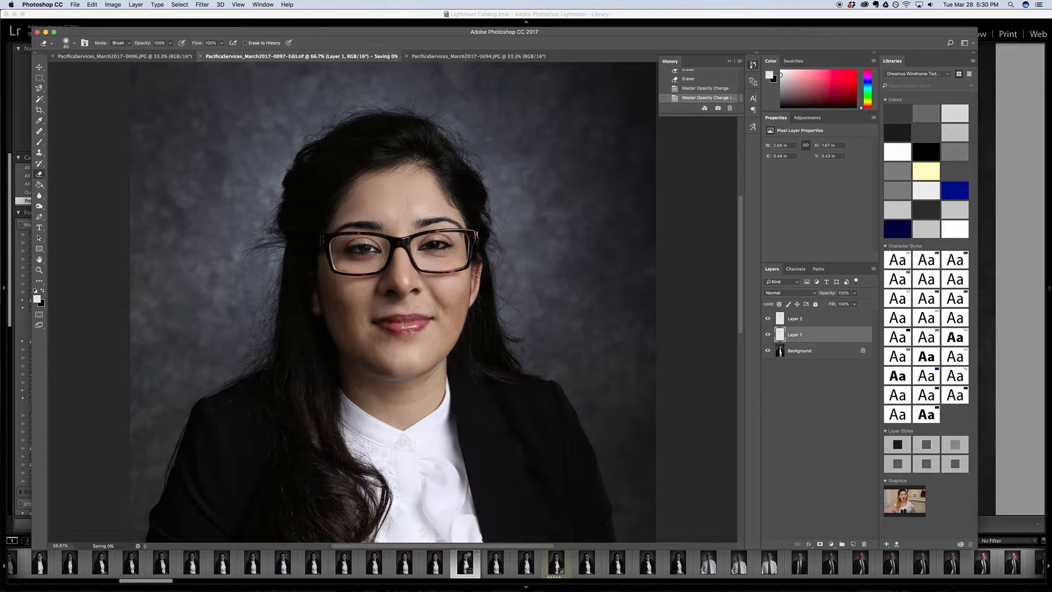
mouse_move(551, 586)
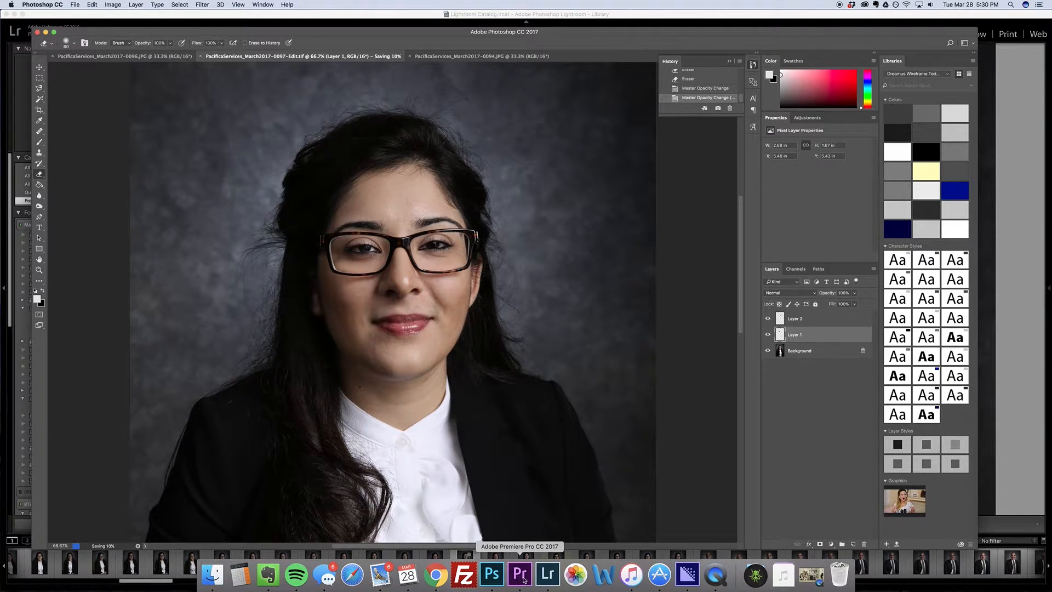
click(549, 580)
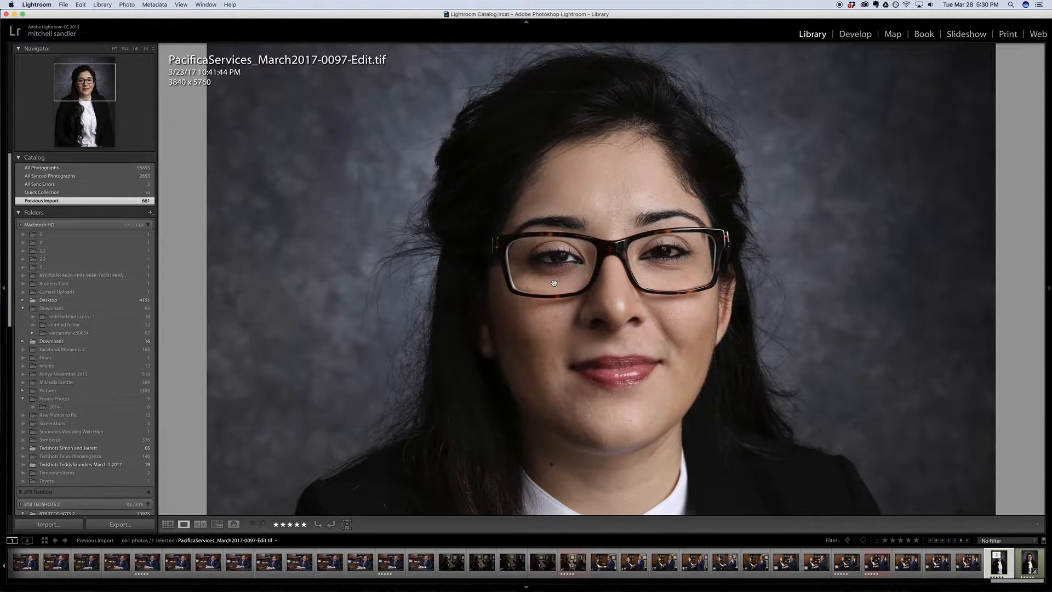
- Take the edited portrait into Develop and ready Spot Removal in Heal mode with the brush reduced to size 11, close up on the glasses
click(572, 276)
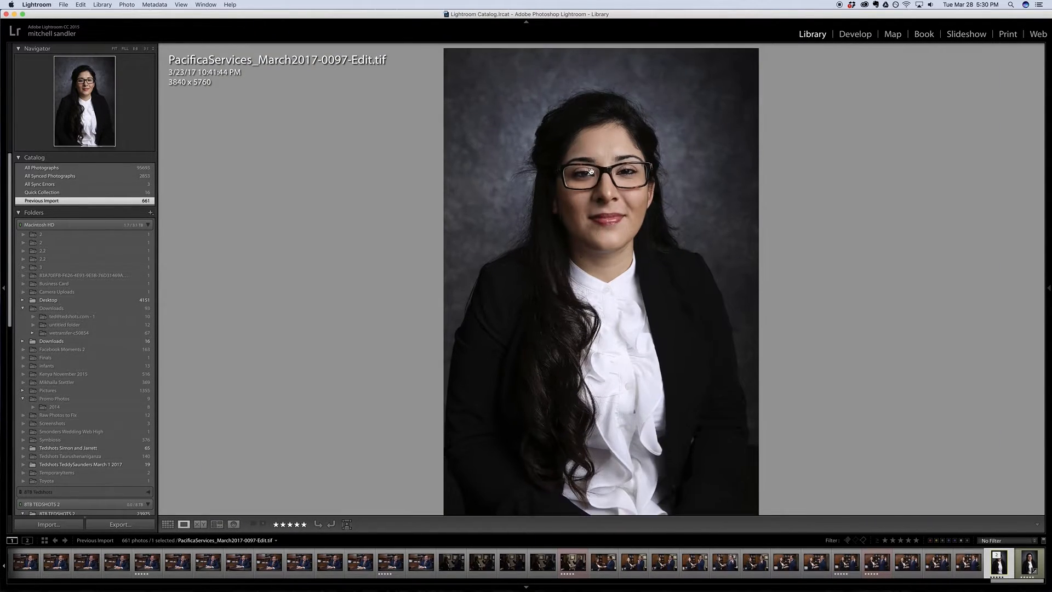
click(591, 172)
key(d)
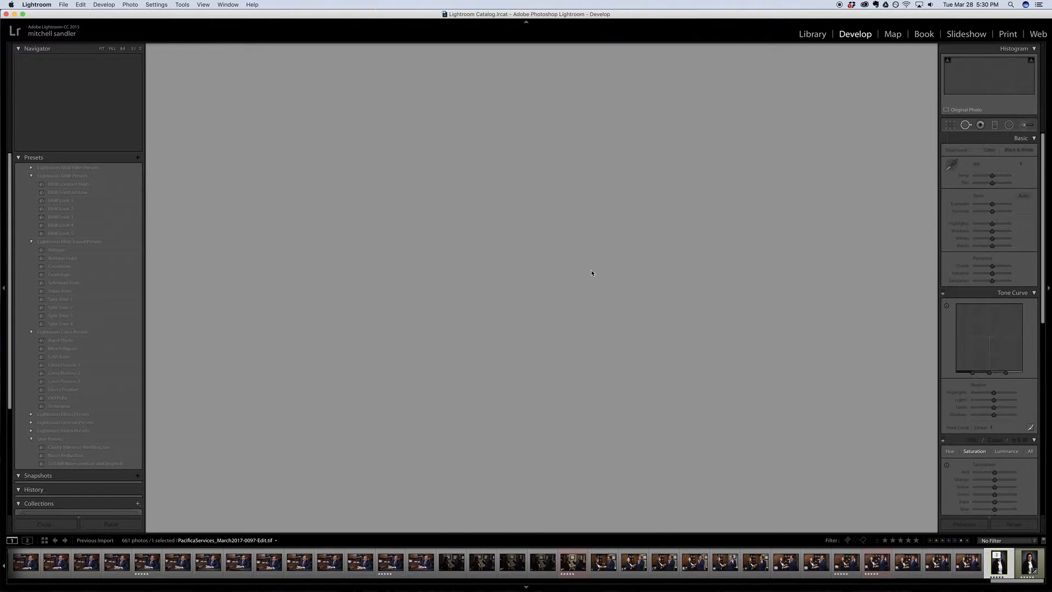
key(q)
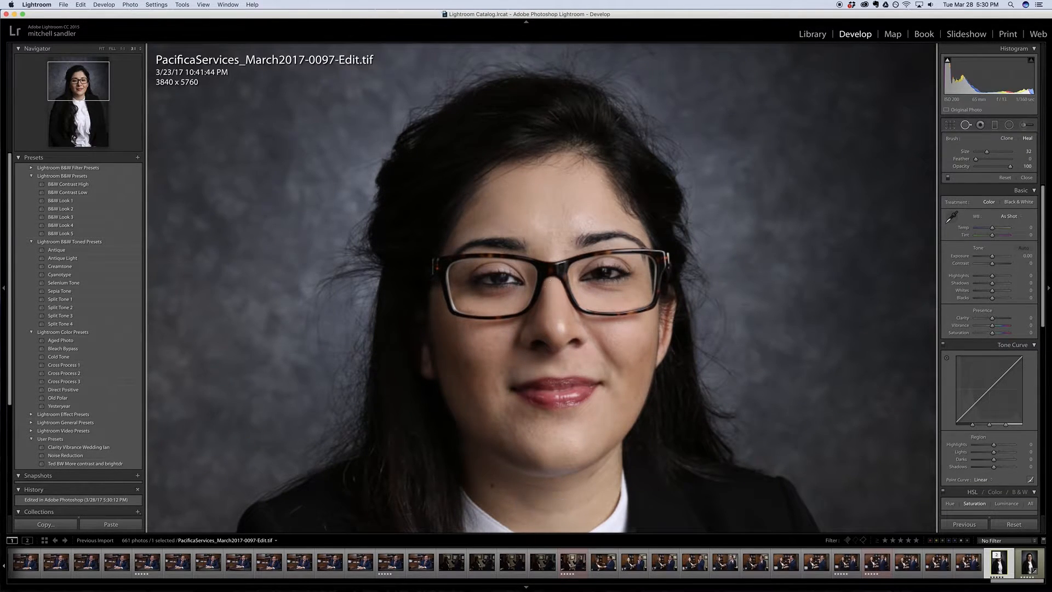
key(z)
key(bracketleft)
key(bracketleft)
key(bracketleft)
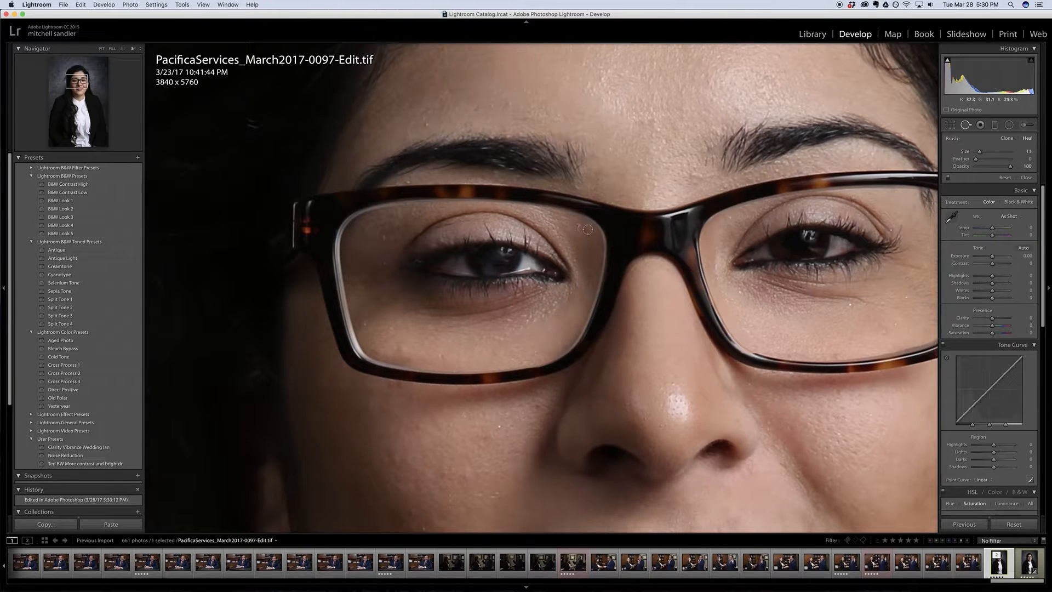
- Heal the small specks inside the image-left lens, near the nose bridge, beside the eye's outer corner and near the lower outer rim
drag(586, 228, 583, 225)
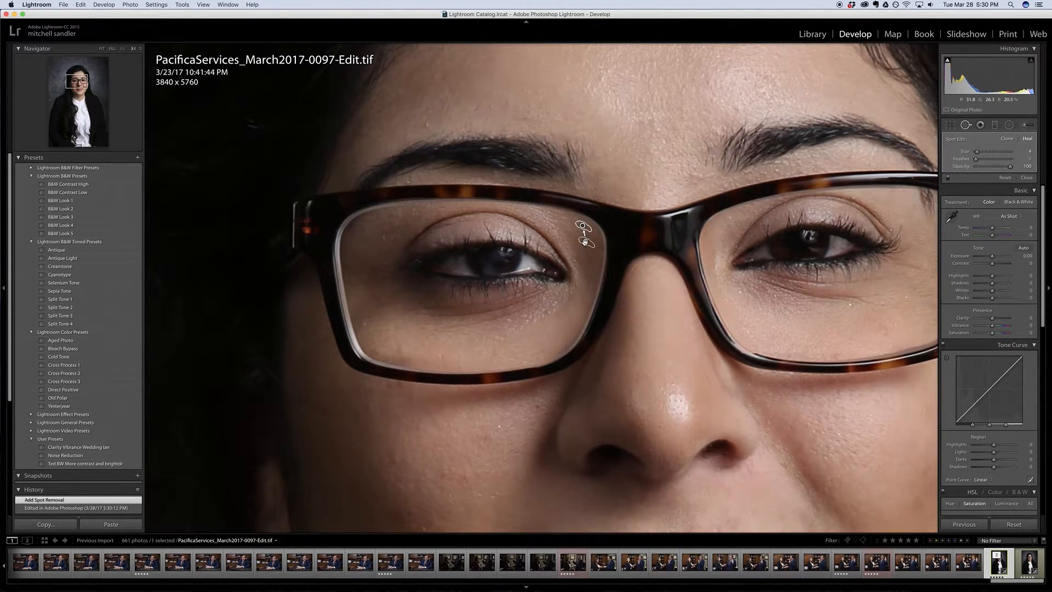
key(q)
key(q)
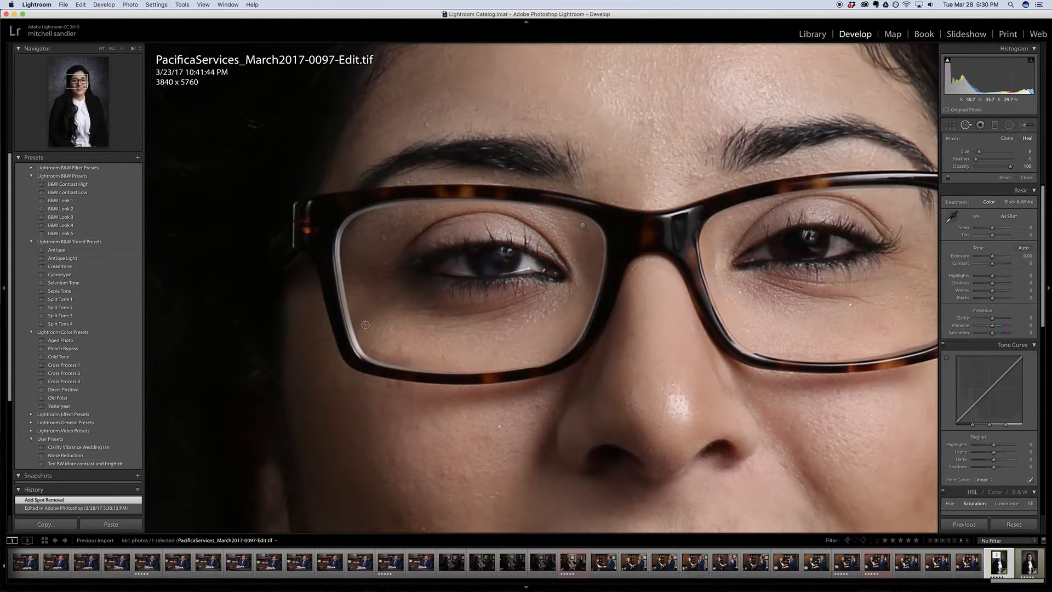
click(365, 325)
click(383, 232)
click(384, 262)
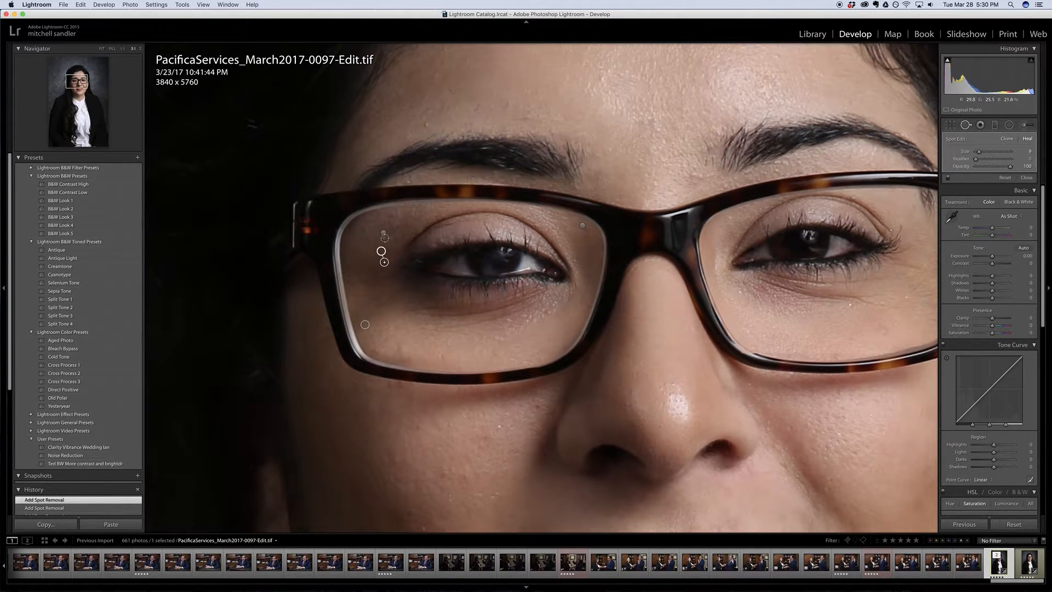
- Heal the small specks below and beside the eye in the image-right lens and close Spot Removal
key(q)
key(q)
click(850, 305)
click(905, 297)
click(892, 343)
drag(884, 333, 897, 325)
click(1026, 177)
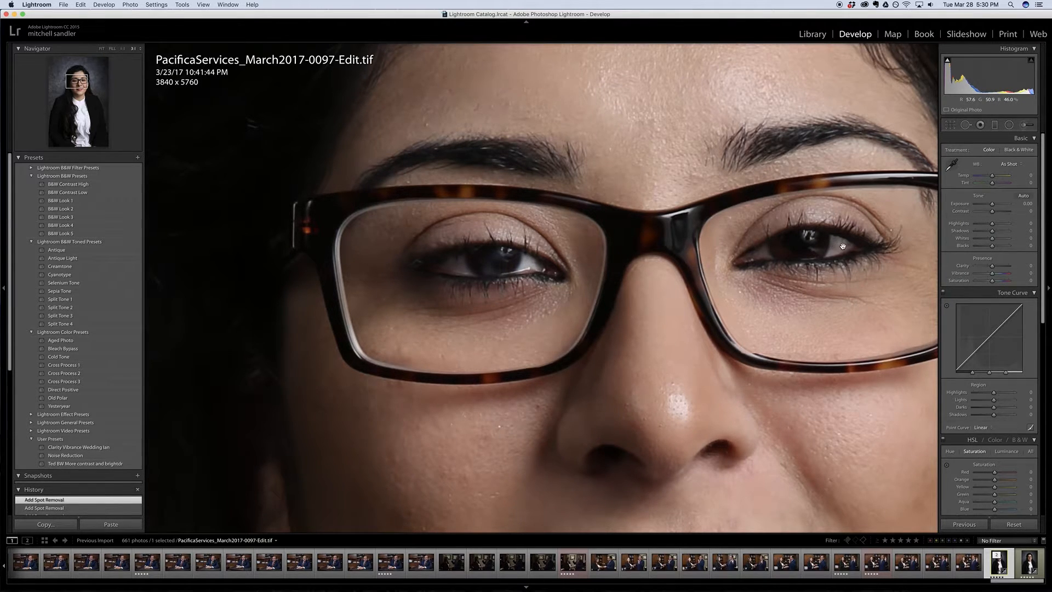
- Desaturate the white of the image-right eye with an Adjustment Brush set to the Saturation effect at -72
key(k)
click(981, 150)
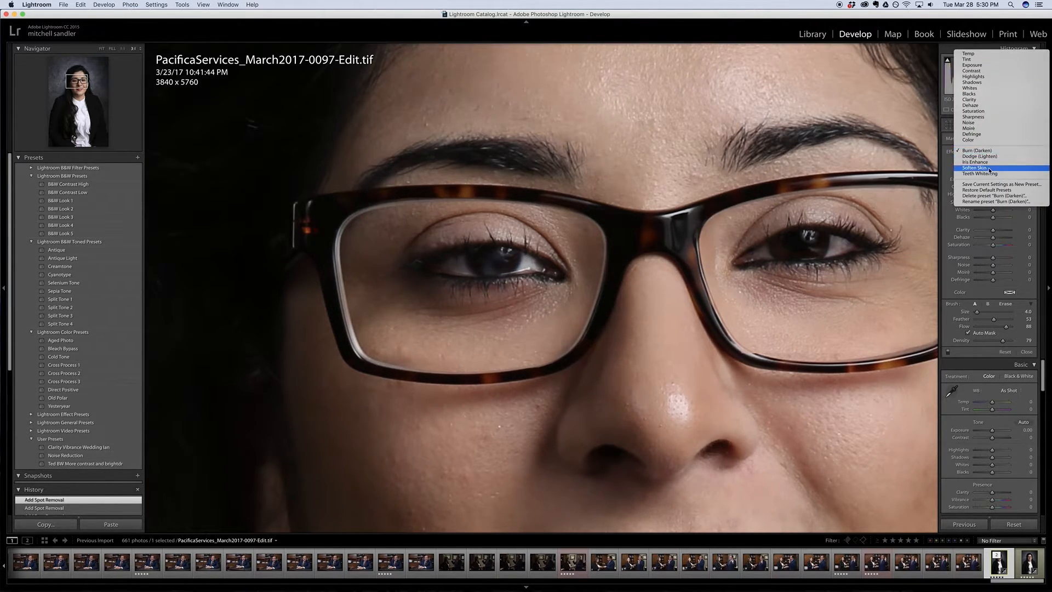
click(980, 112)
drag(992, 245, 983, 246)
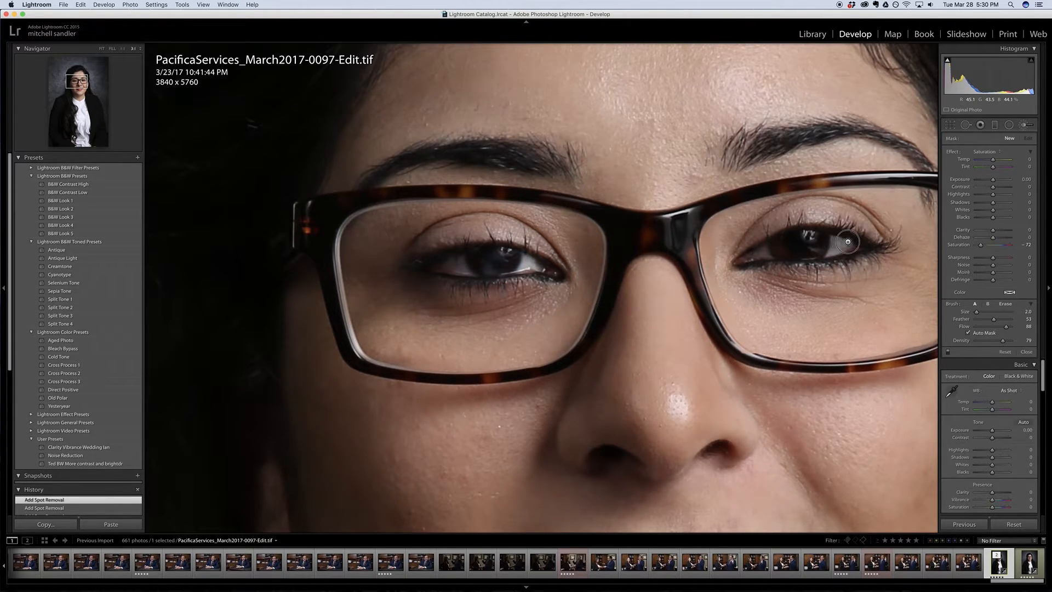
drag(837, 249, 771, 249)
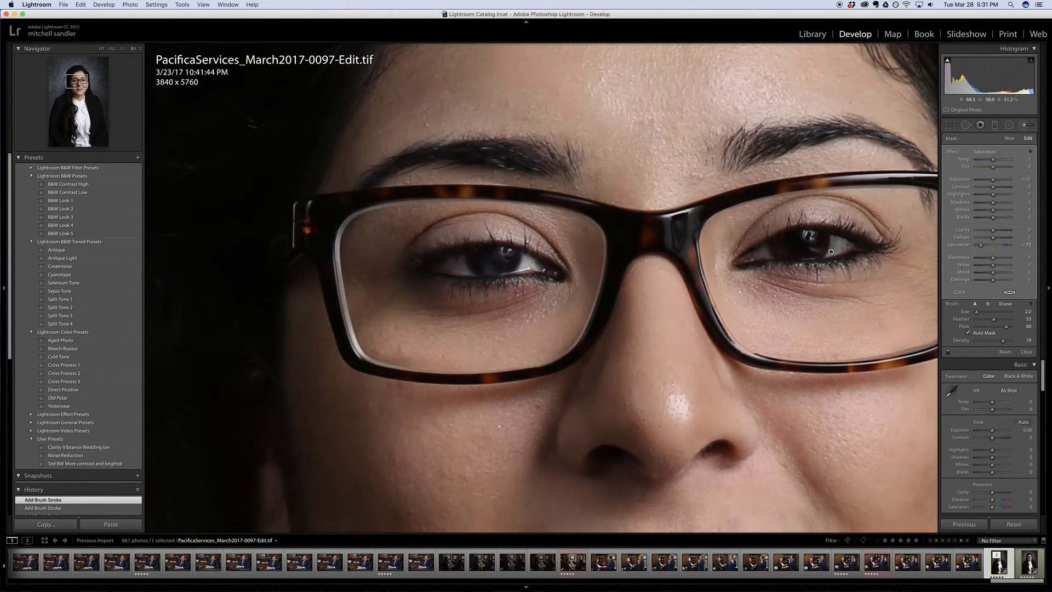
key(z)
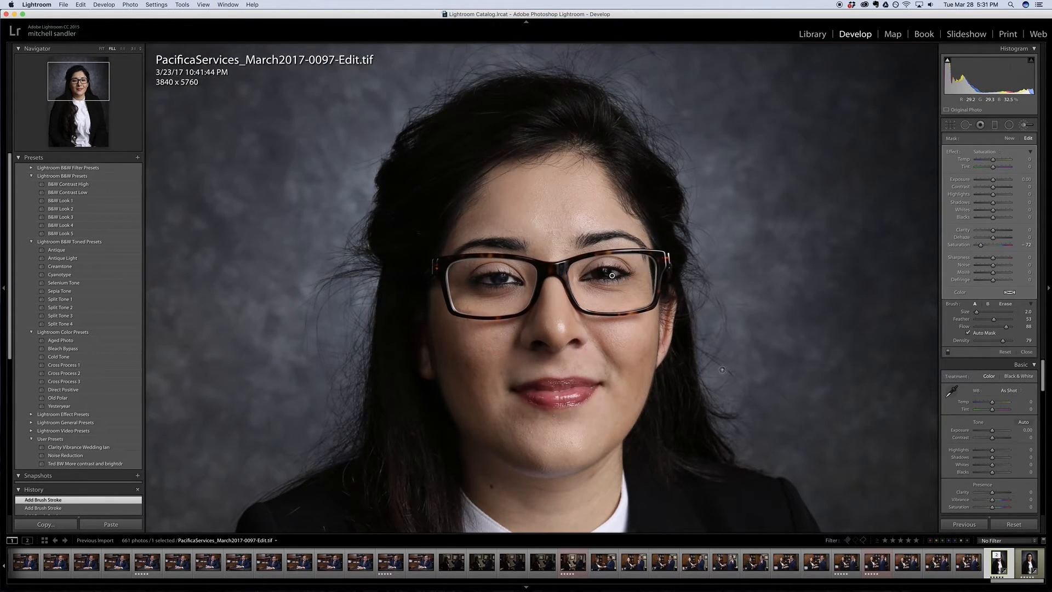
key(k)
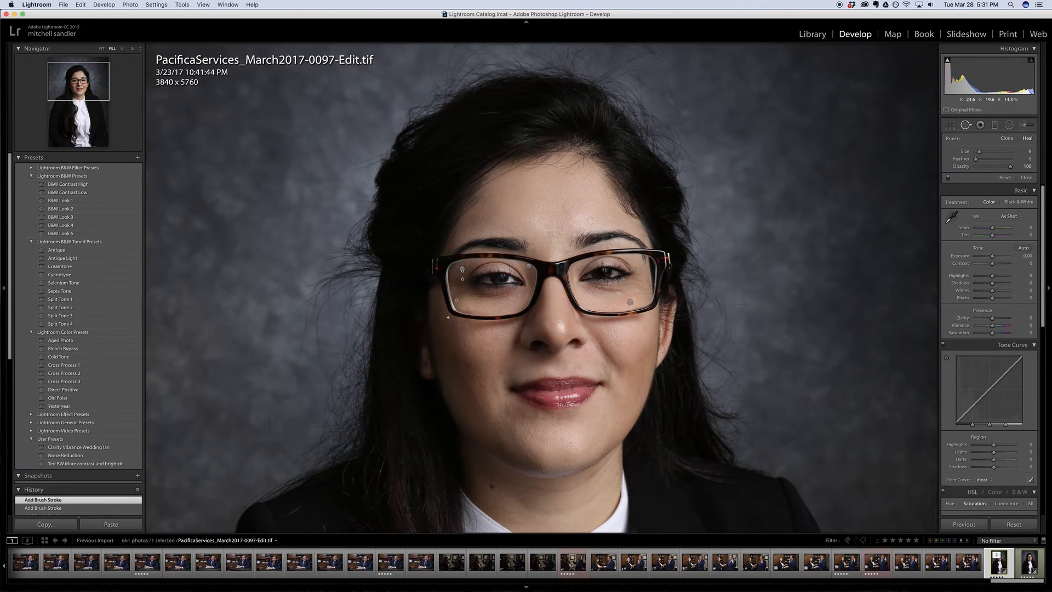